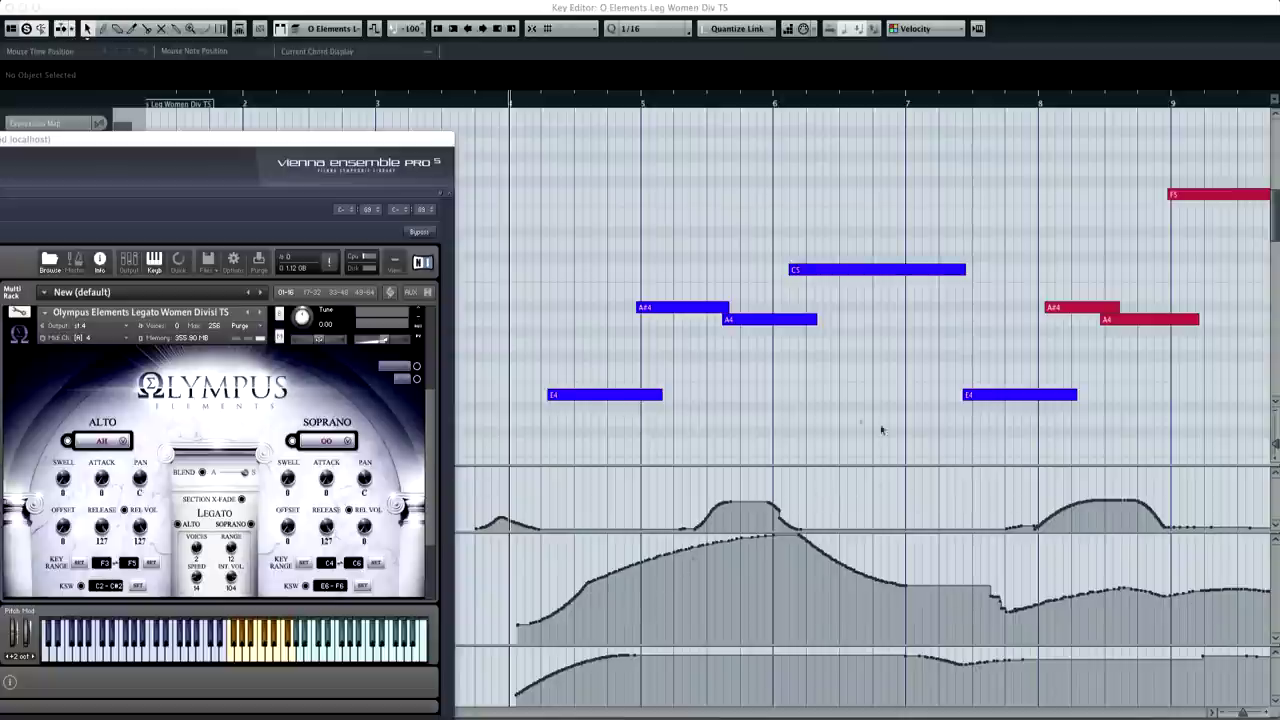
- Play back the women's legato phrase in the Key Editor
key(space)
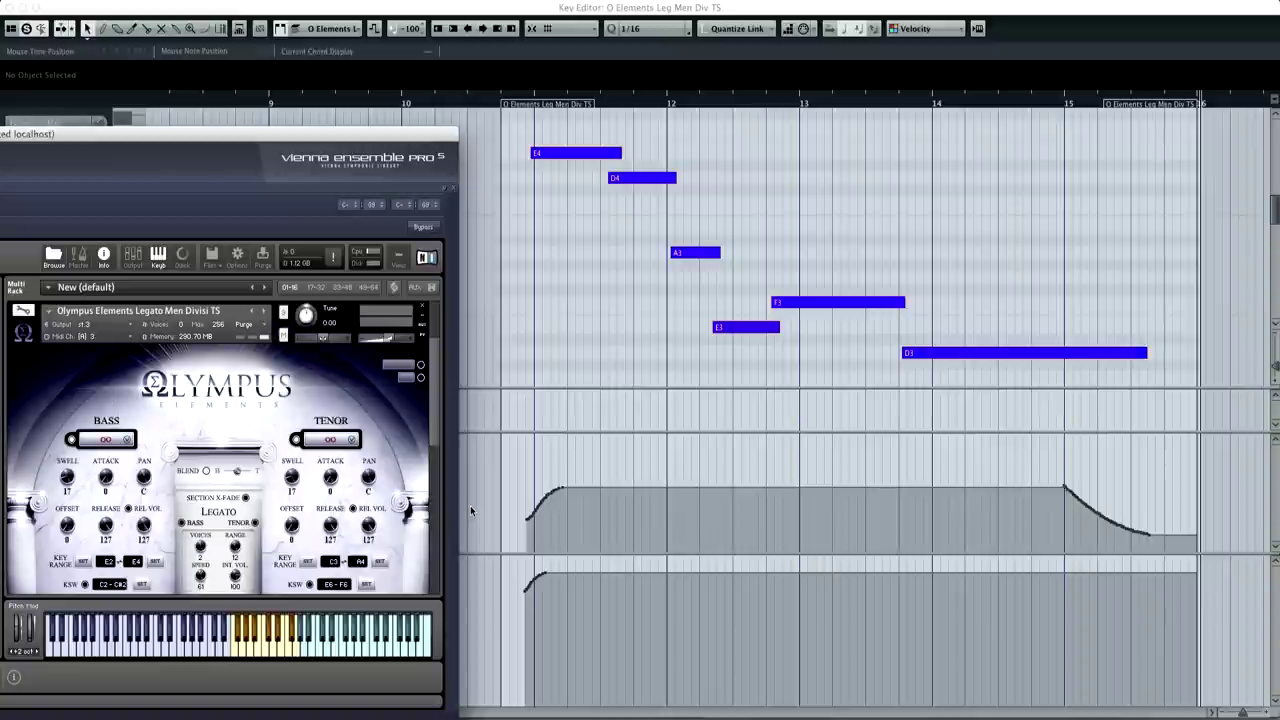
- Play back the men's Legato Divisi phrase running from E4 down to D3
key(space)
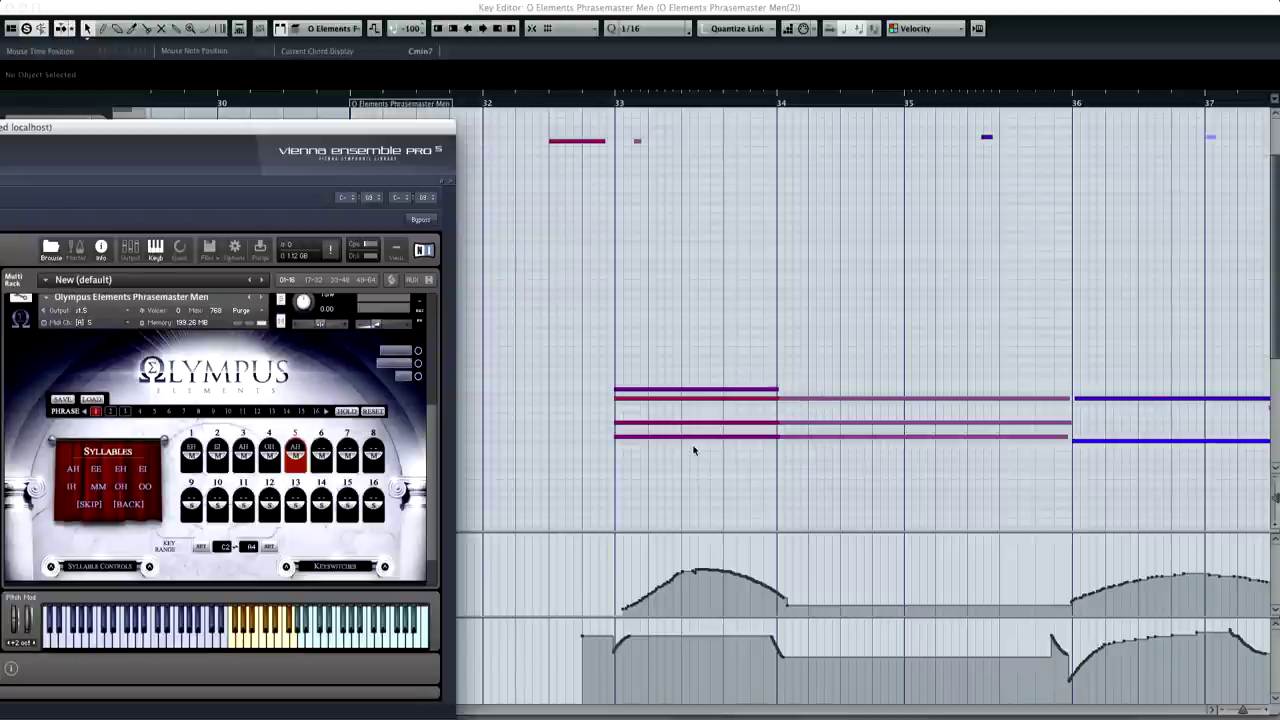
scroll(693, 449, right, 3)
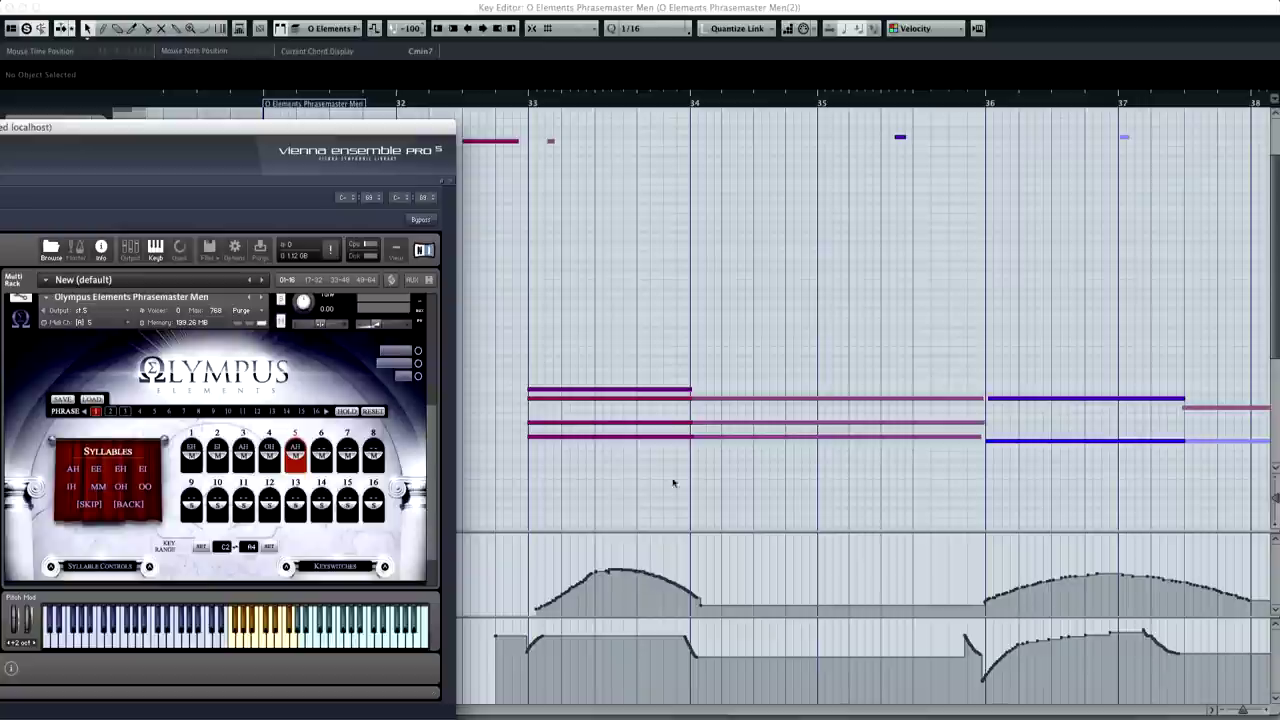
scroll(740, 458, right, 2)
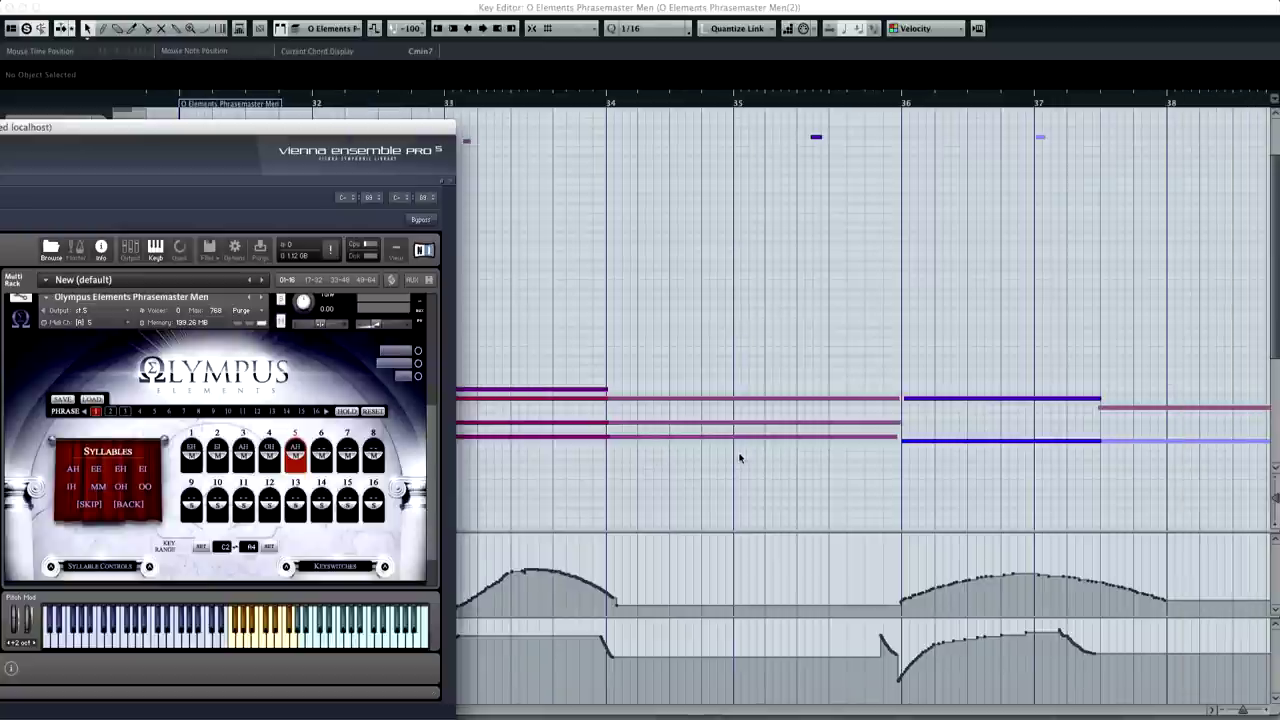
scroll(727, 470, right, 10)
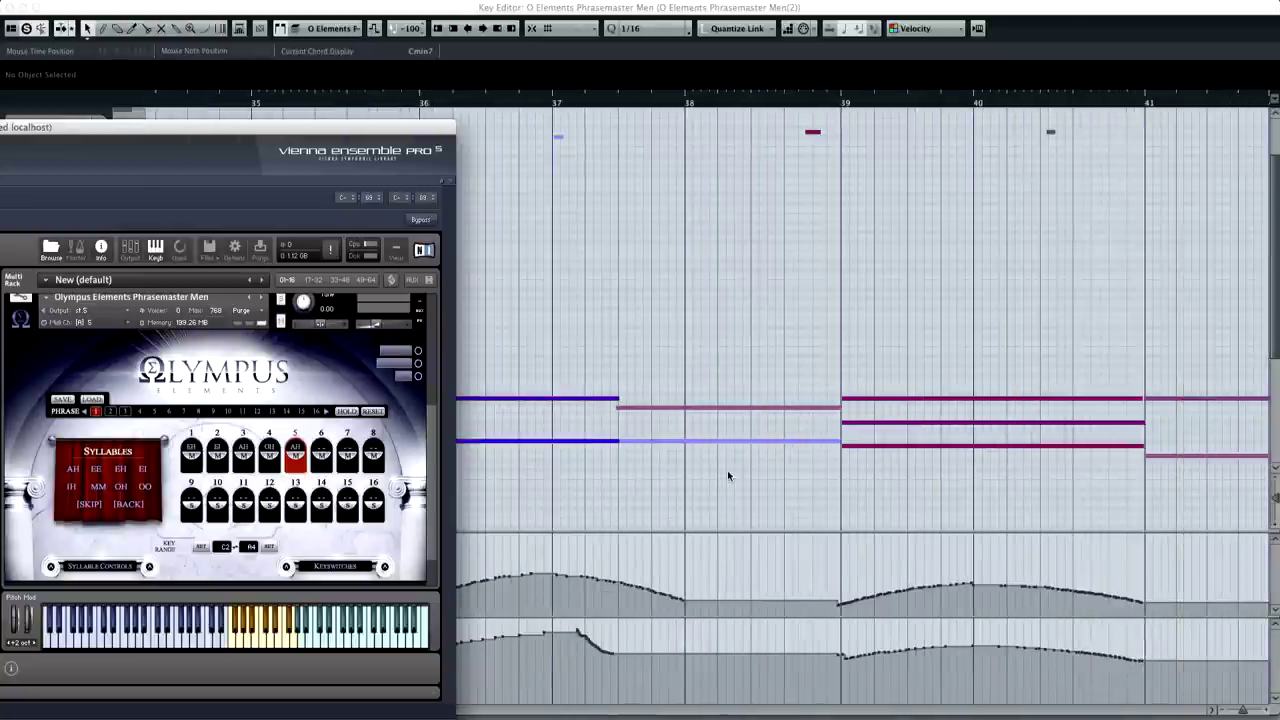
scroll(730, 472, right, 15)
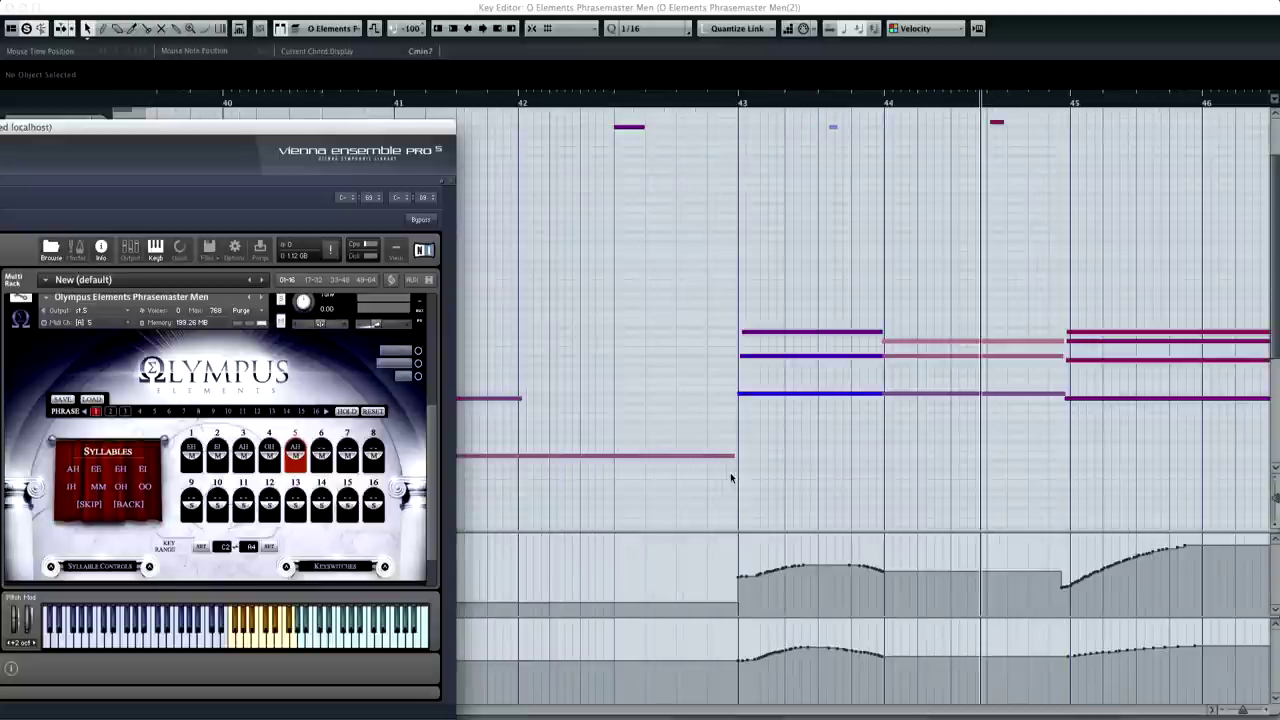
scroll(819, 474, right, 6)
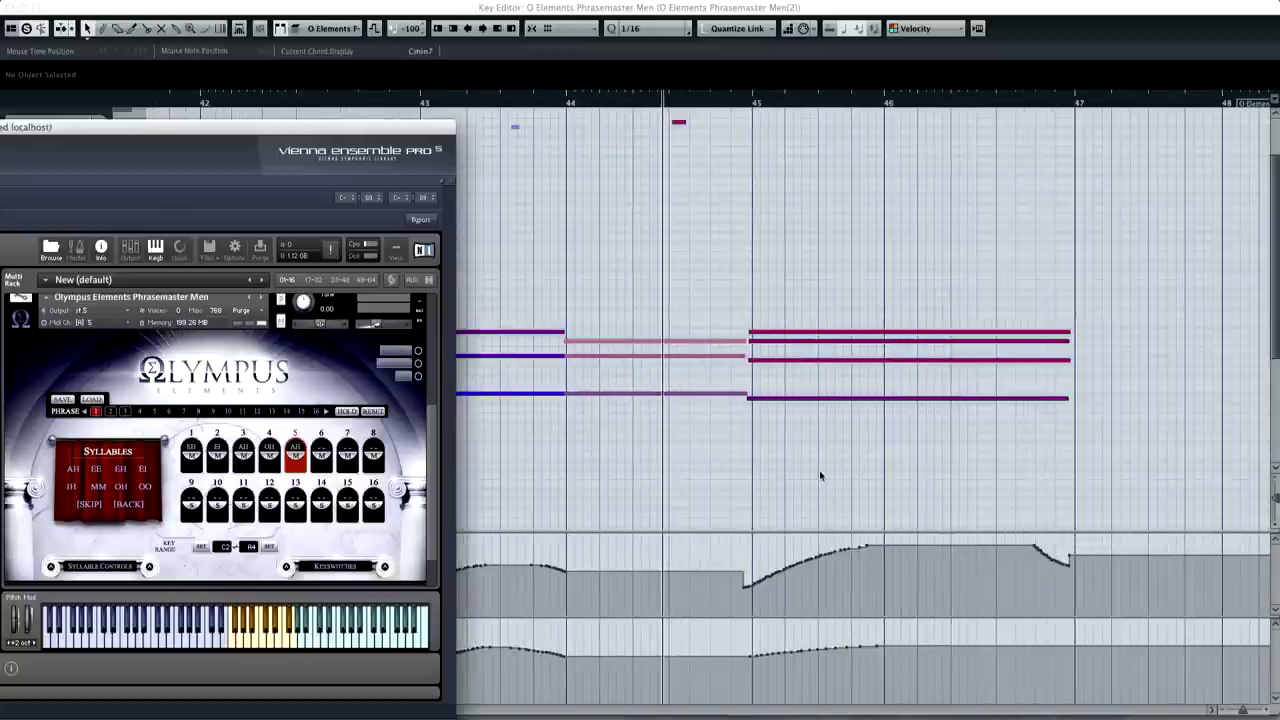
scroll(819, 474, left, 20)
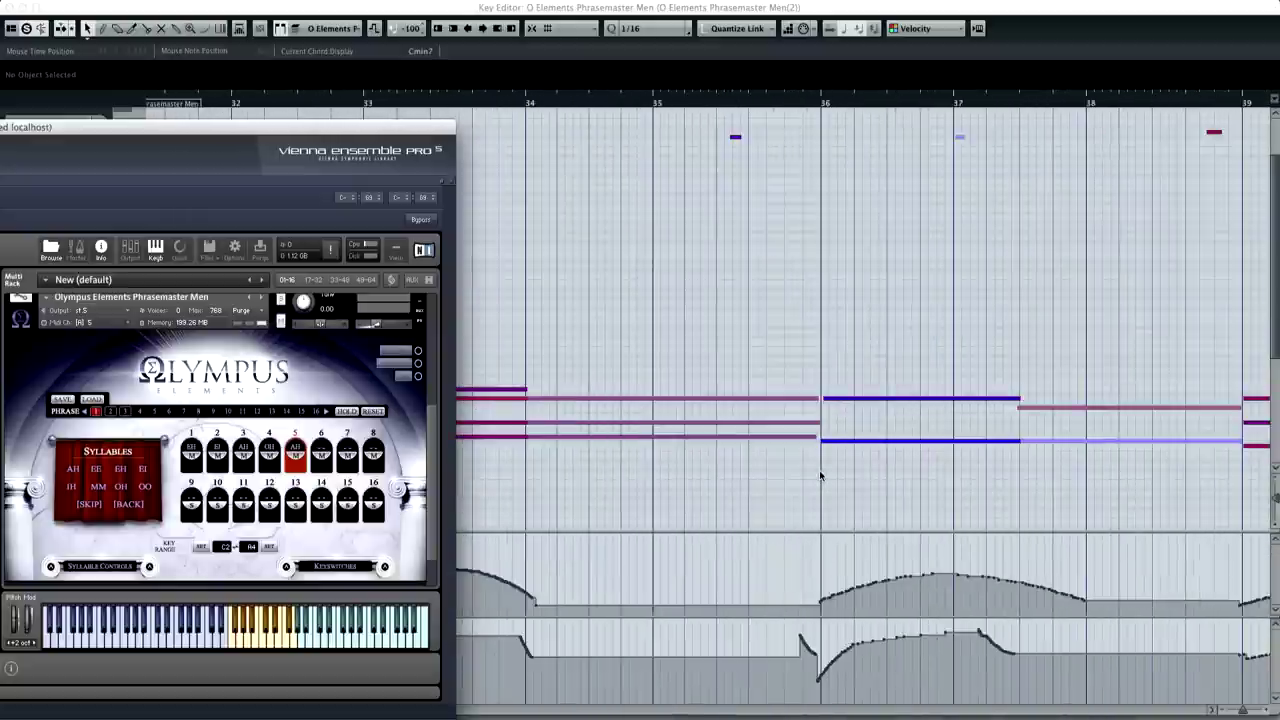
scroll(819, 472, left, 3)
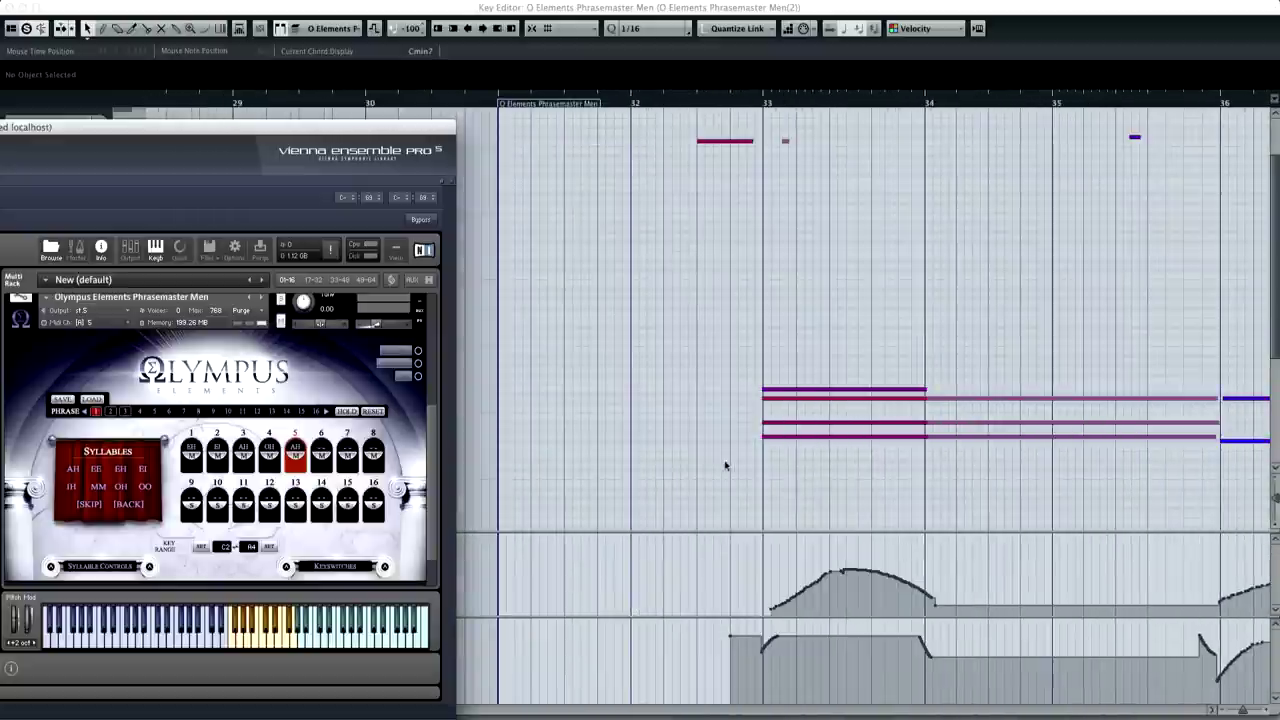
scroll(729, 459, right, 3)
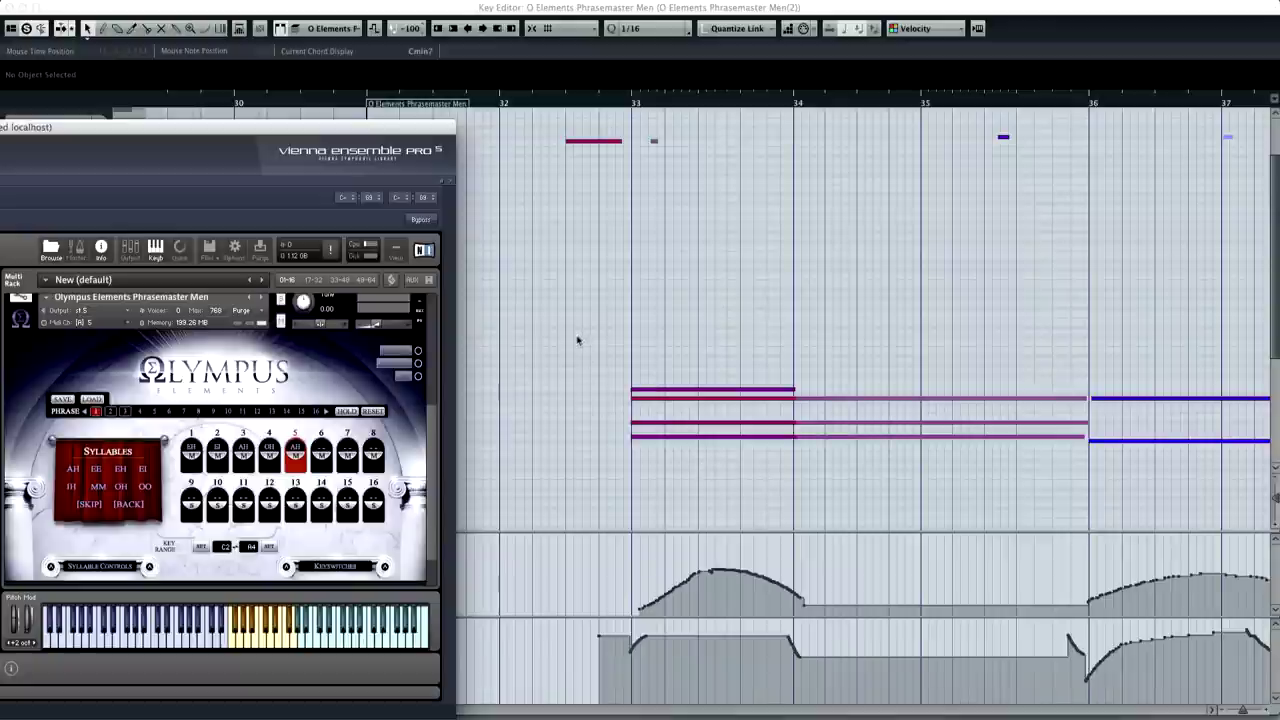
scroll(560, 300, right, 2)
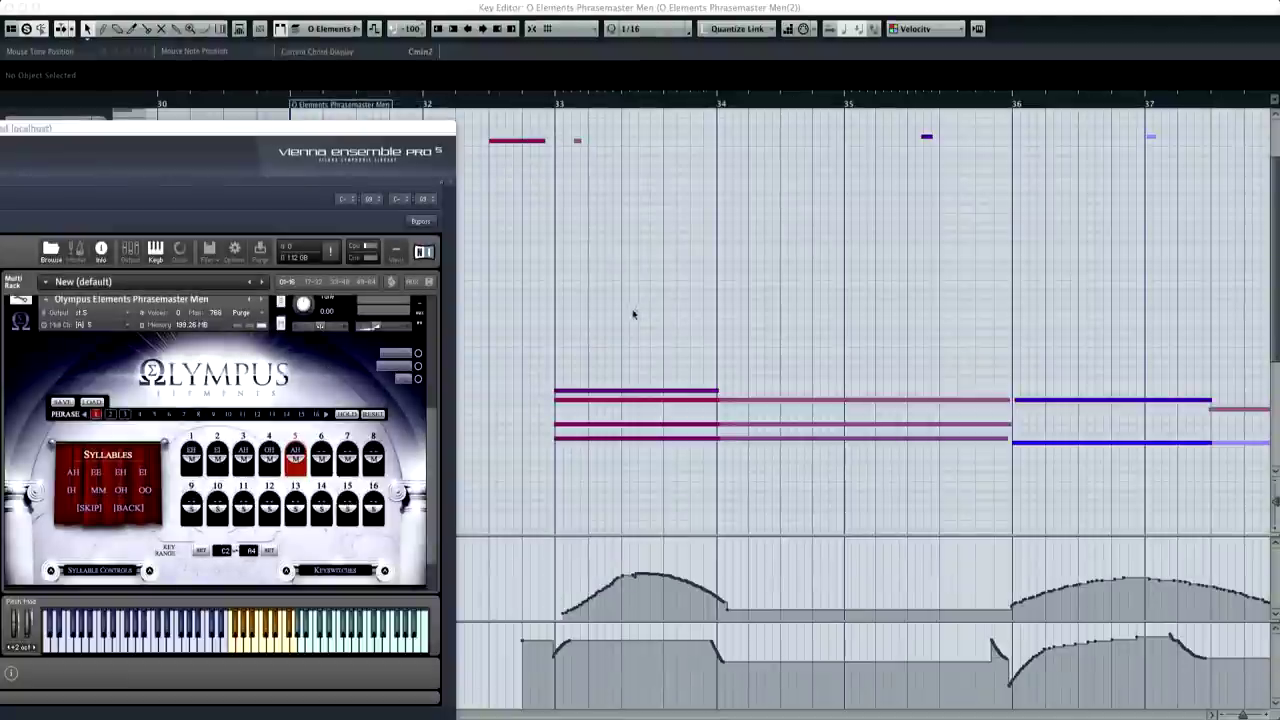
scroll(843, 318, left, 5)
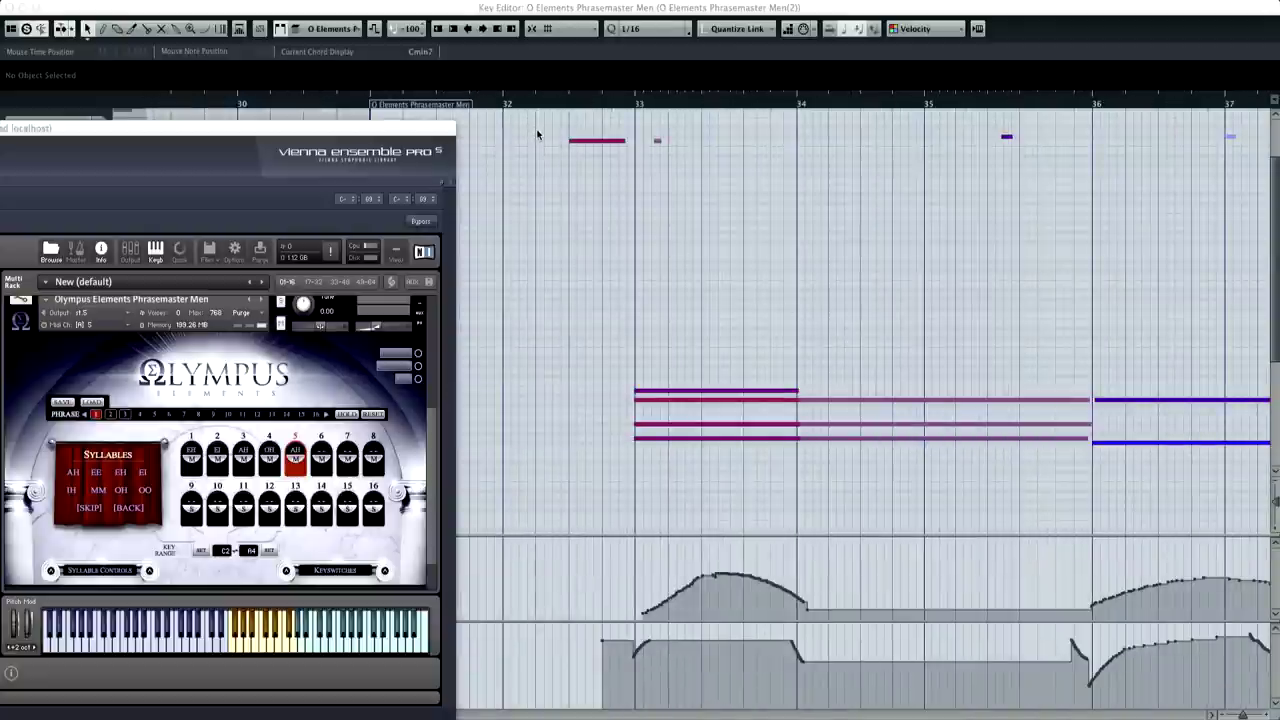
scroll(537, 135, right, 10)
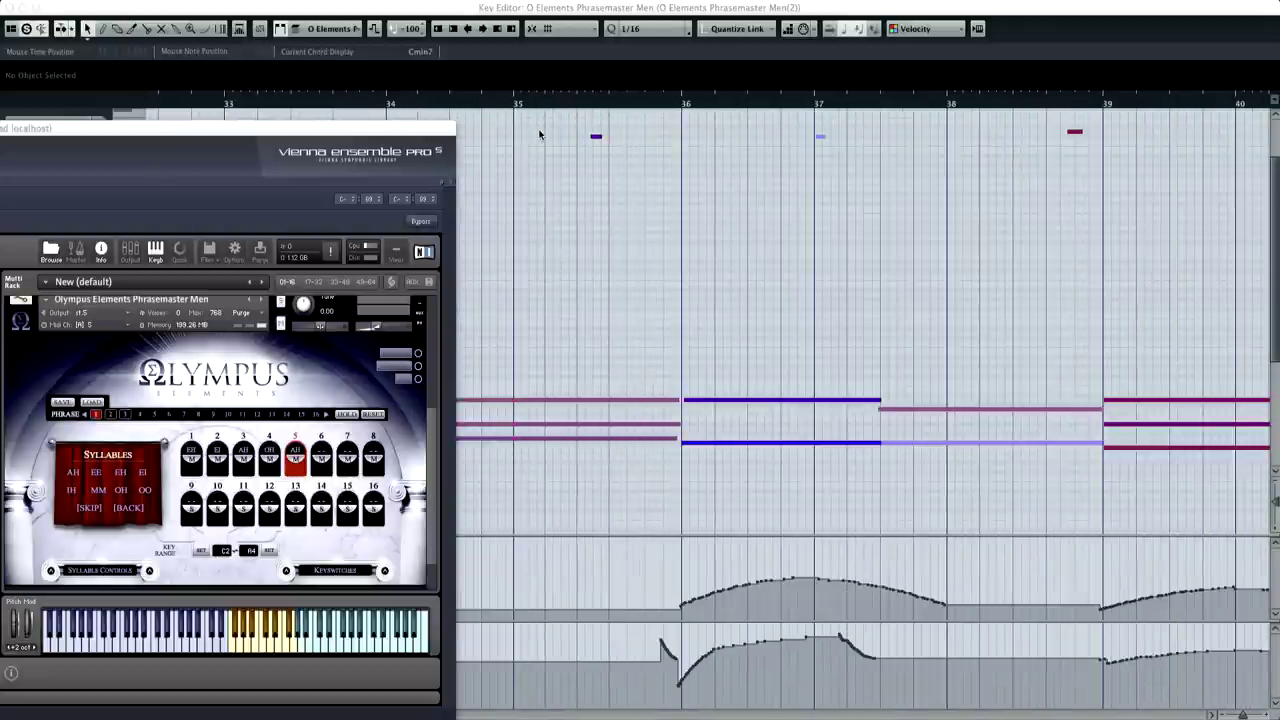
scroll(912, 173, left, 3)
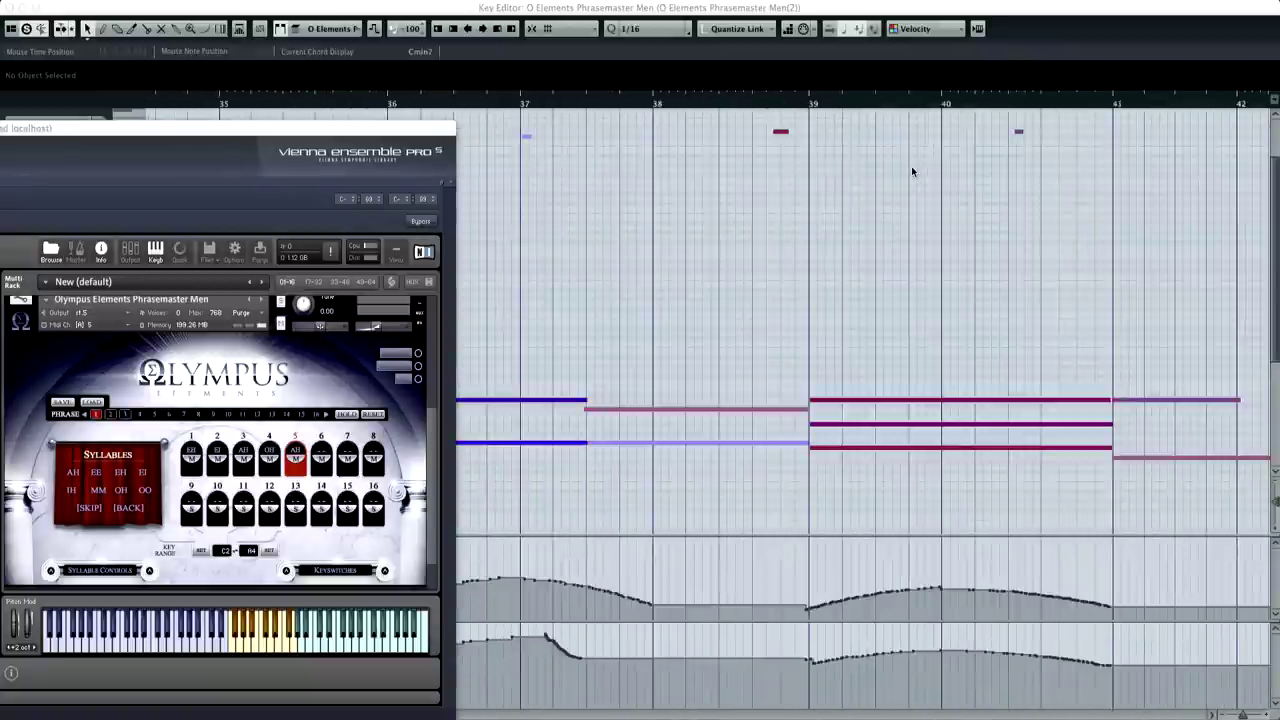
scroll(909, 166, left, 15)
scroll(915, 176, down, 5)
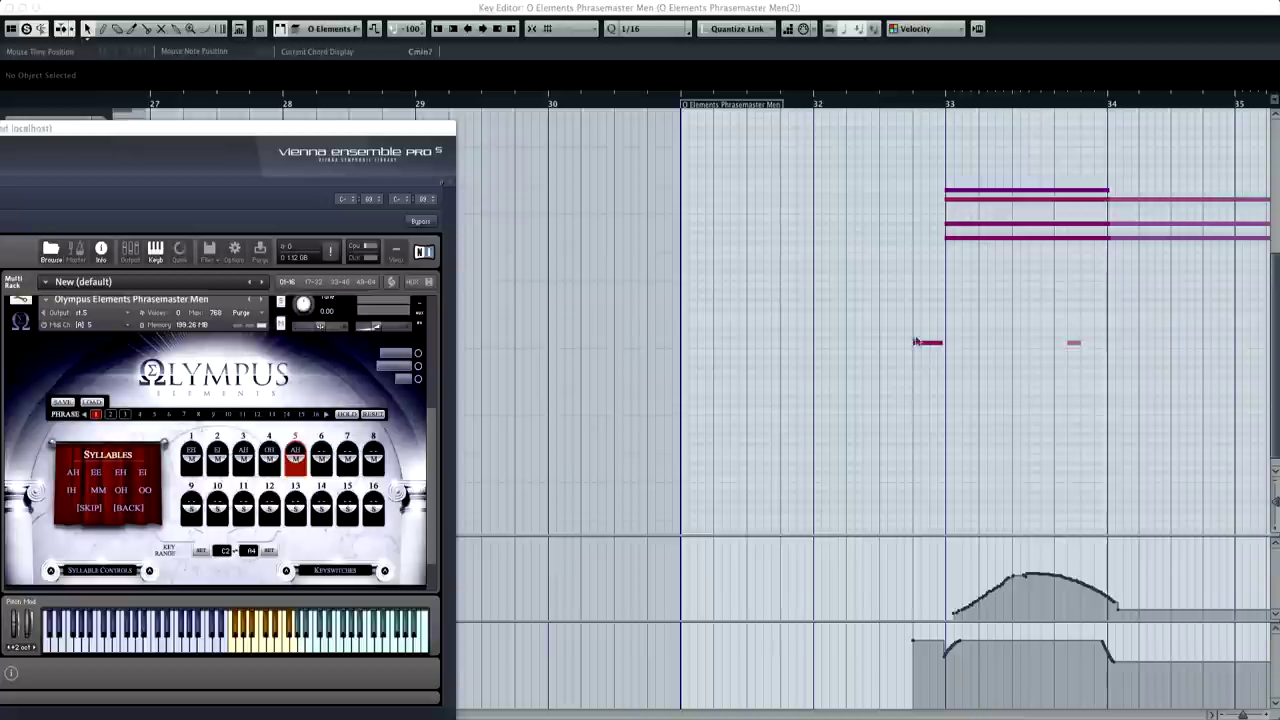
scroll(896, 347, up, 3)
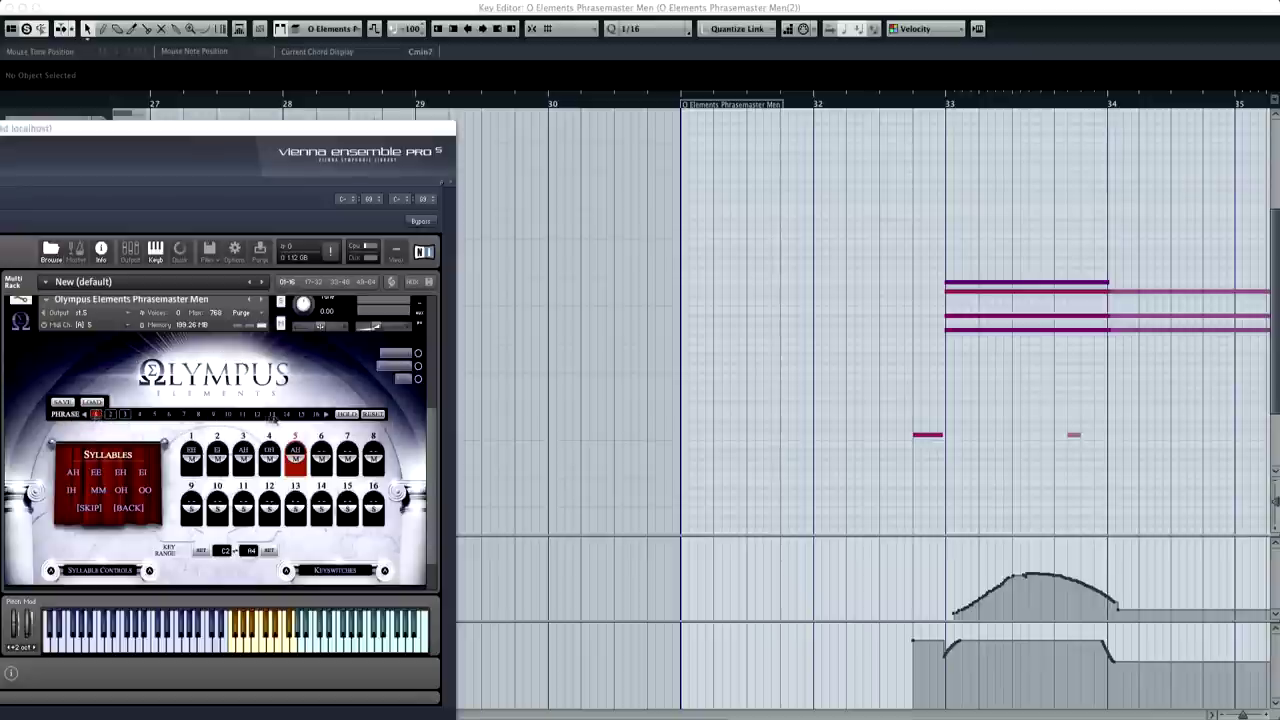
click(111, 414)
click(125, 415)
click(140, 415)
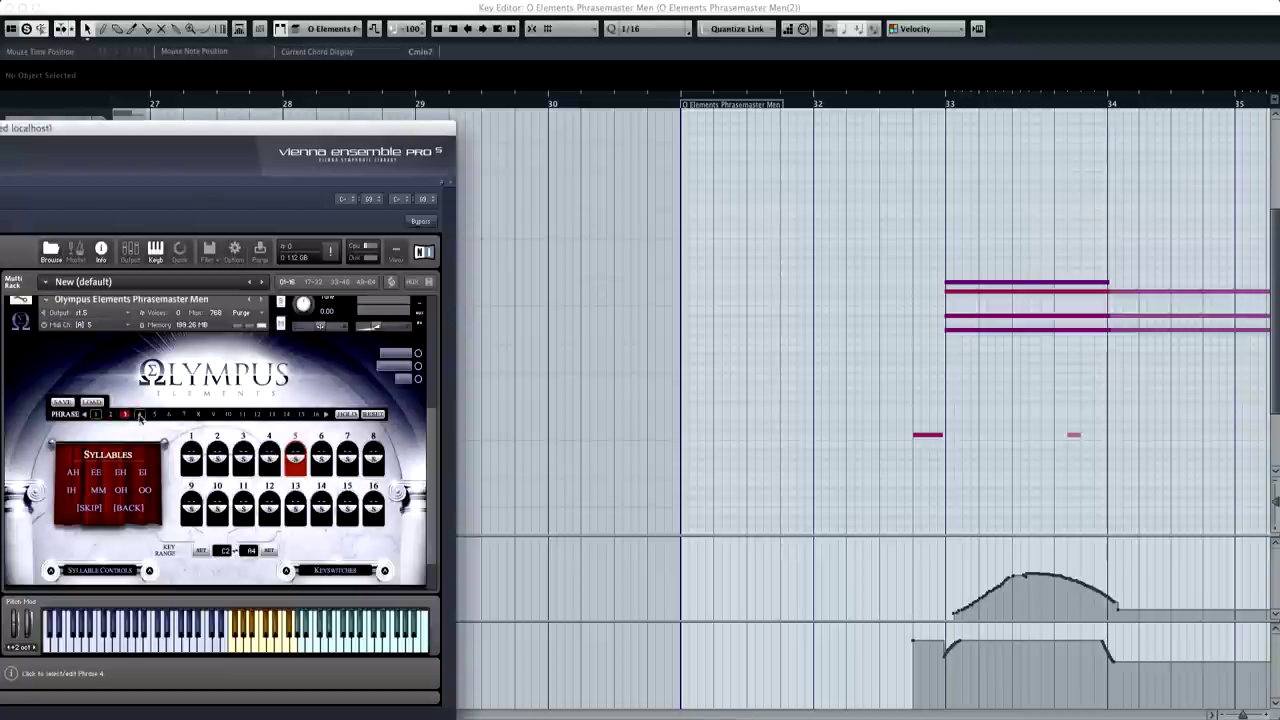
click(154, 414)
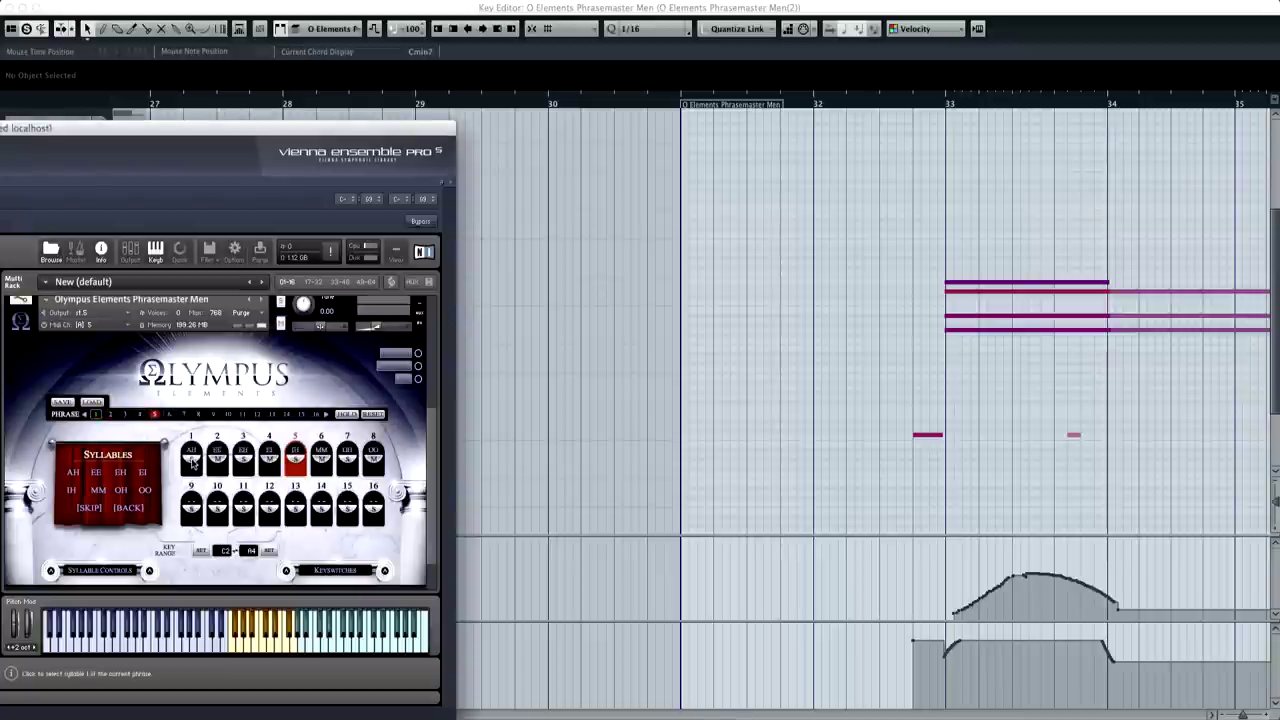
click(140, 415)
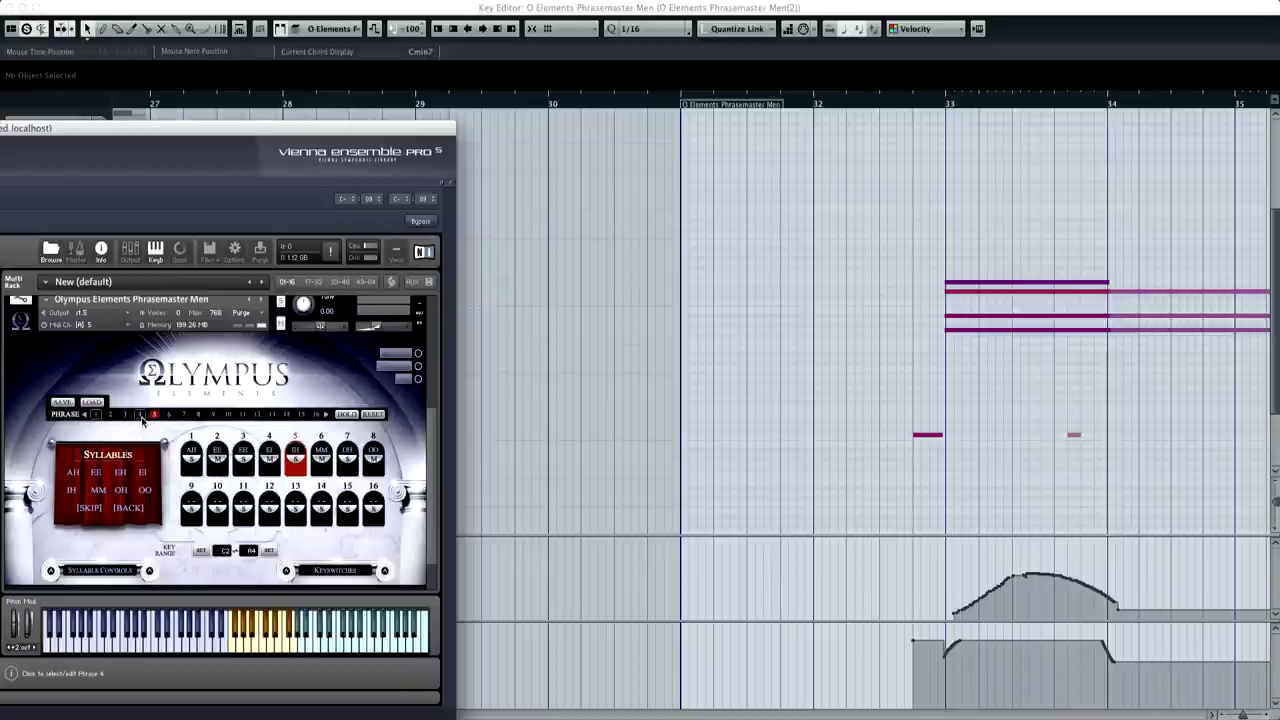
click(111, 415)
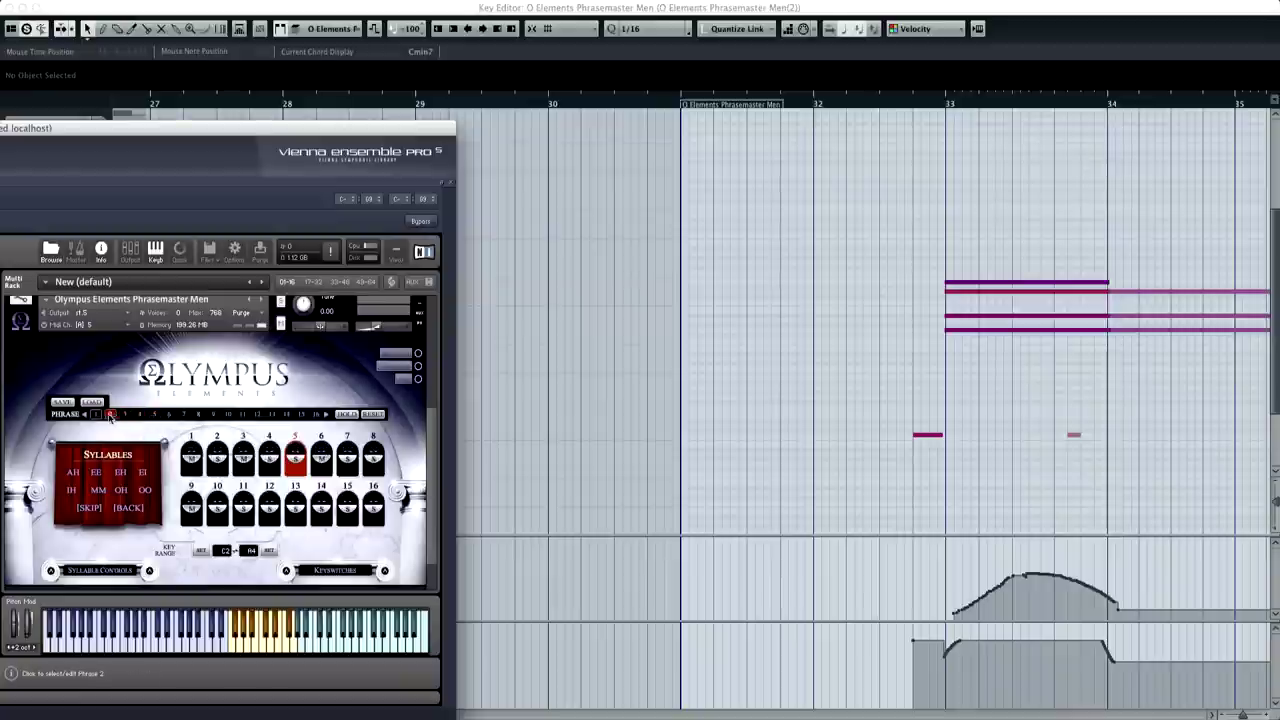
click(95, 414)
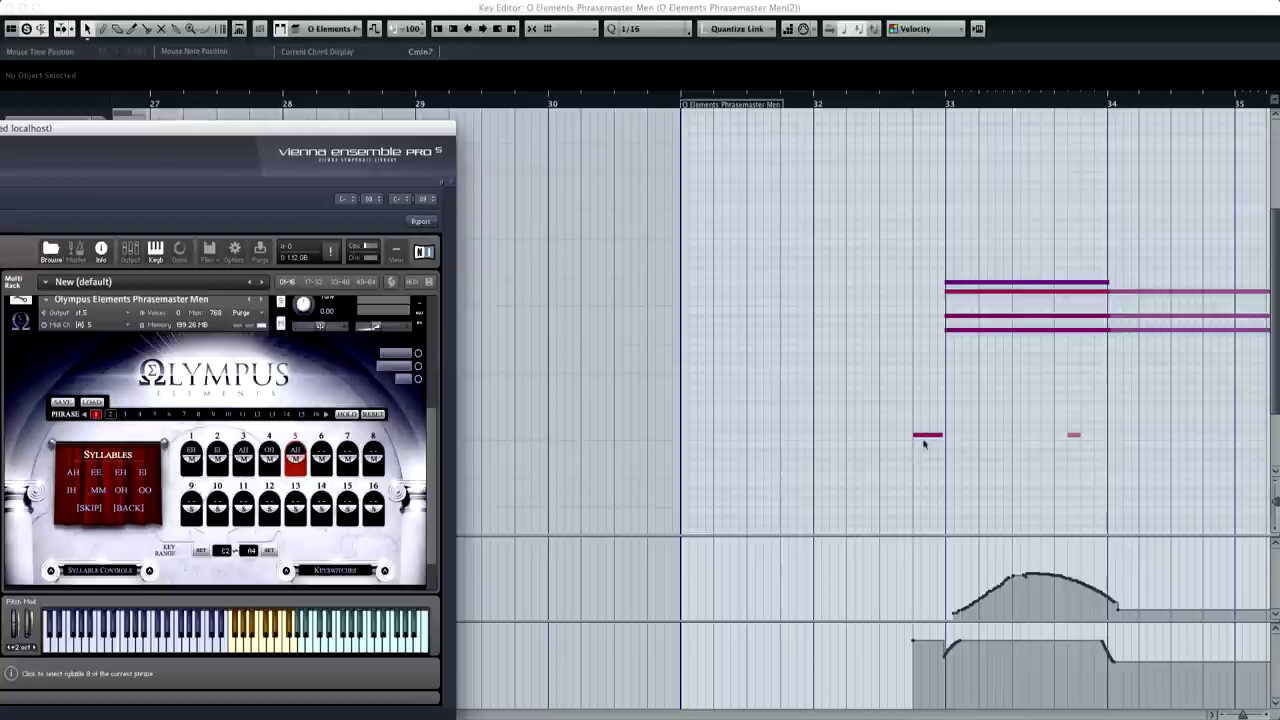
click(96, 415)
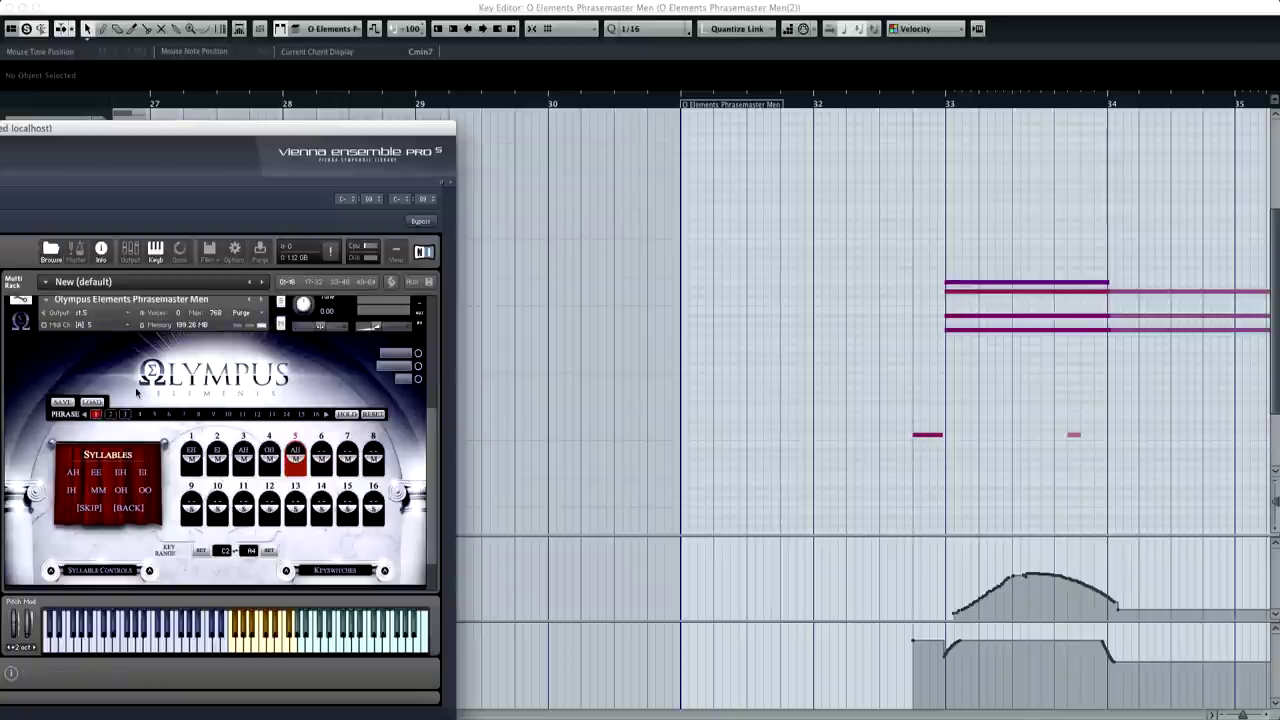
click(108, 415)
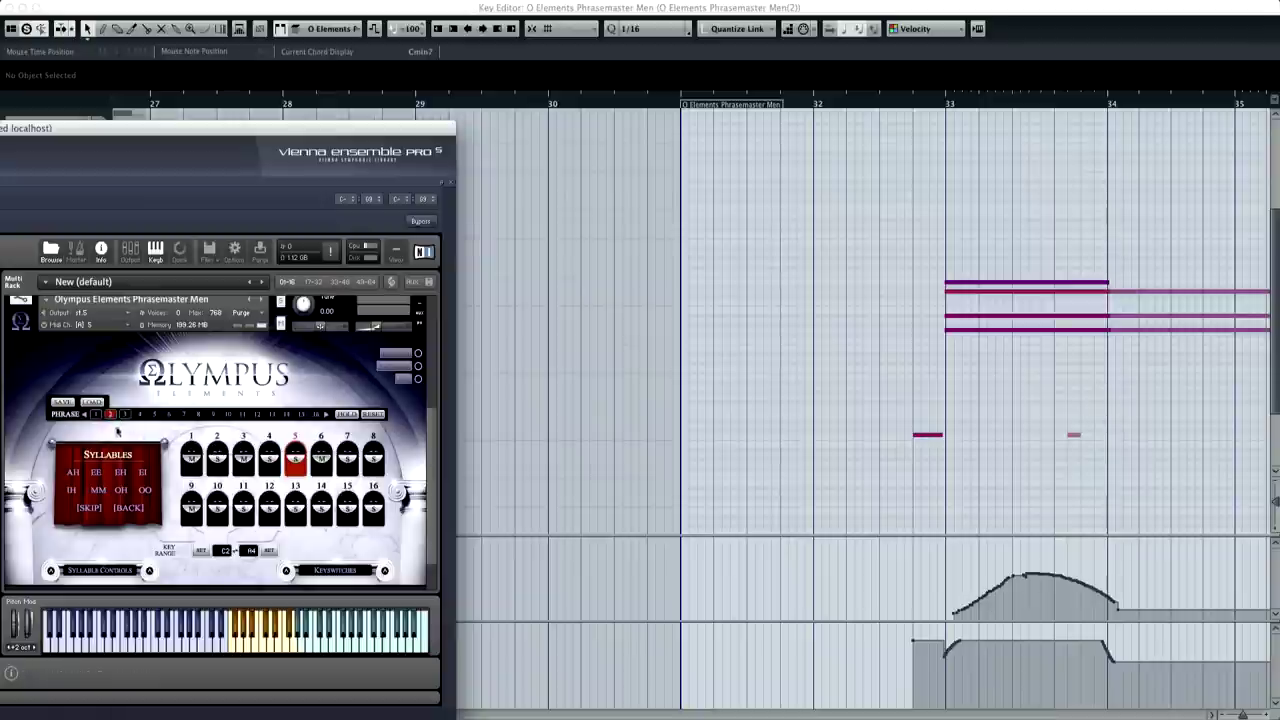
click(96, 415)
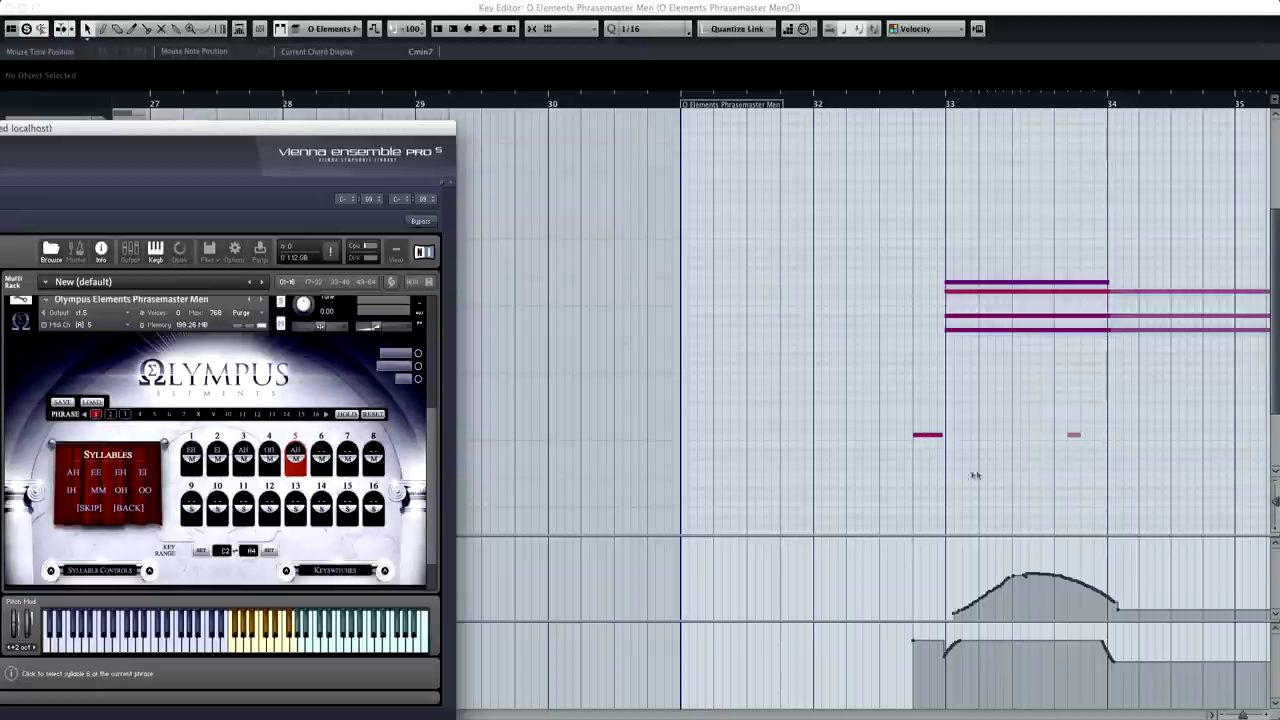
scroll(927, 477, up, 5)
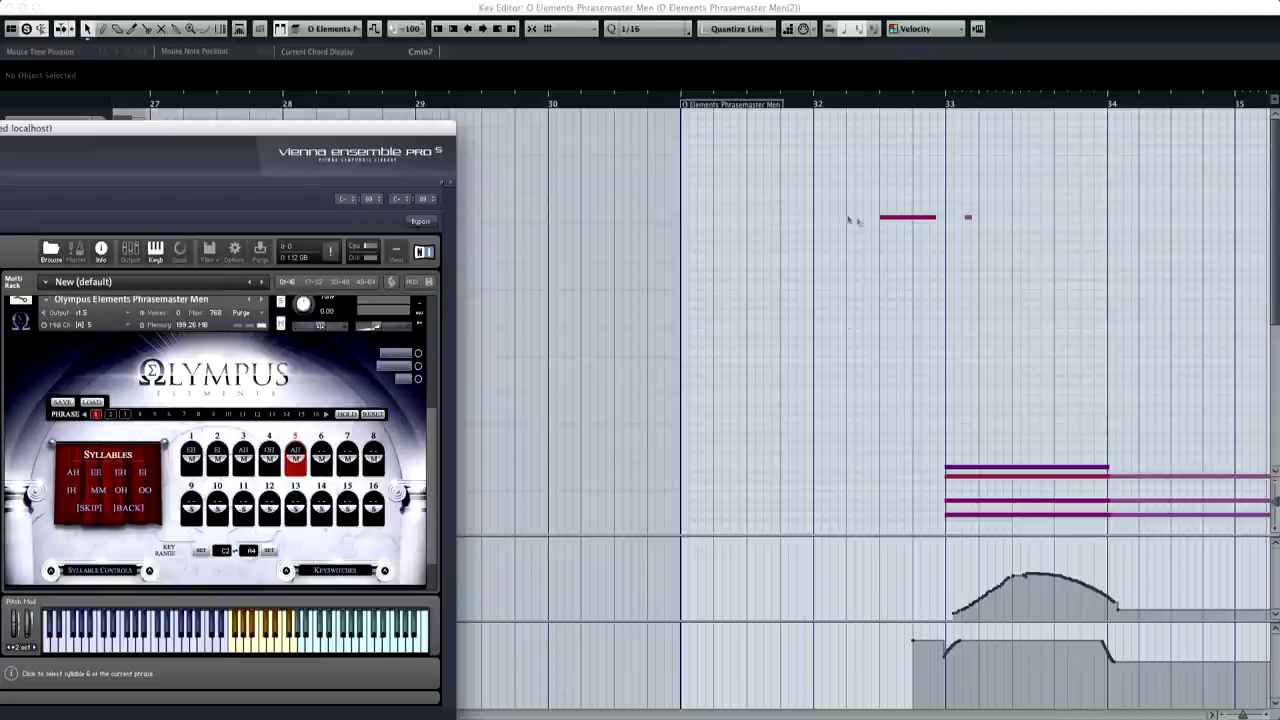
scroll(855, 238, right, 2)
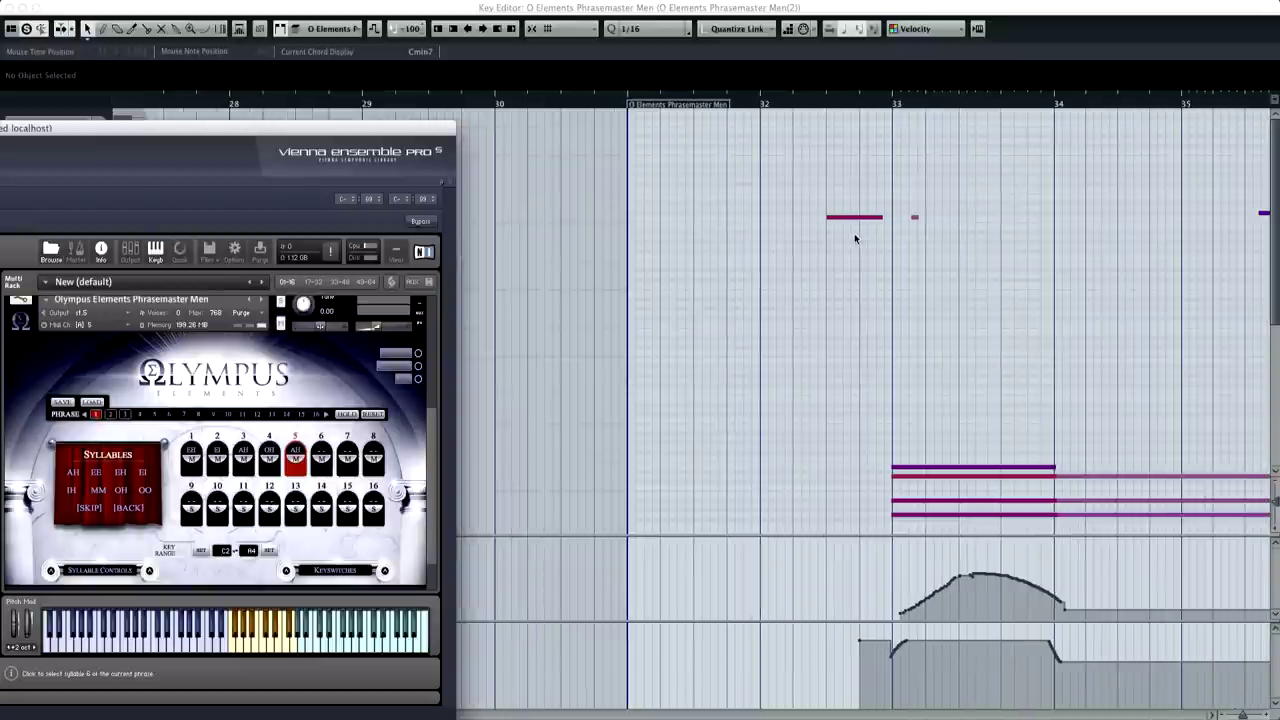
scroll(856, 237, right, 5)
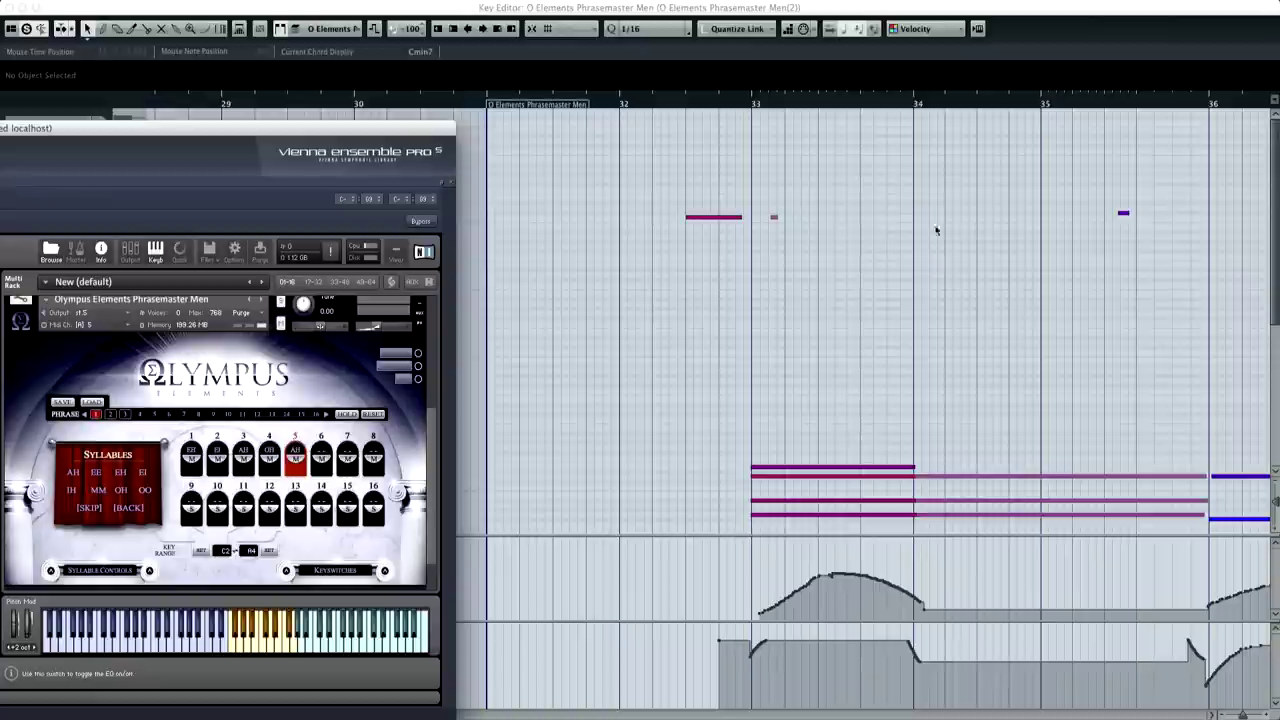
scroll(711, 222, right, 5)
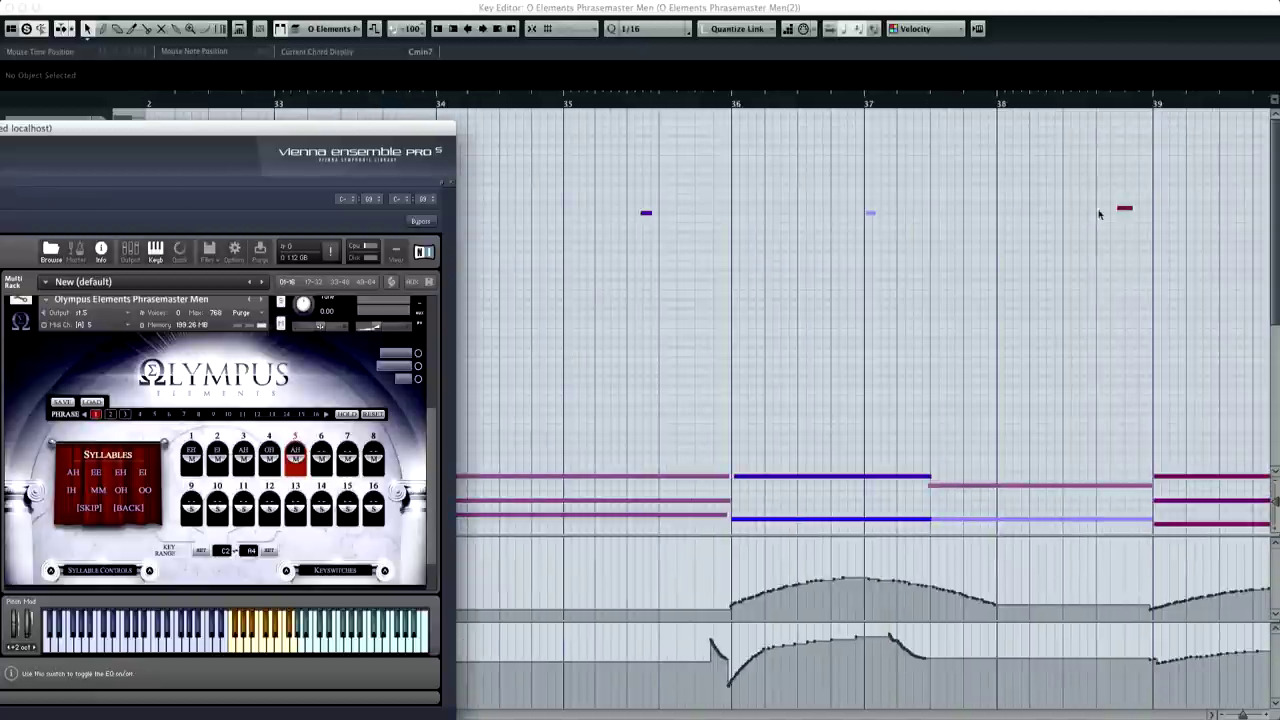
scroll(1027, 270, left, 5)
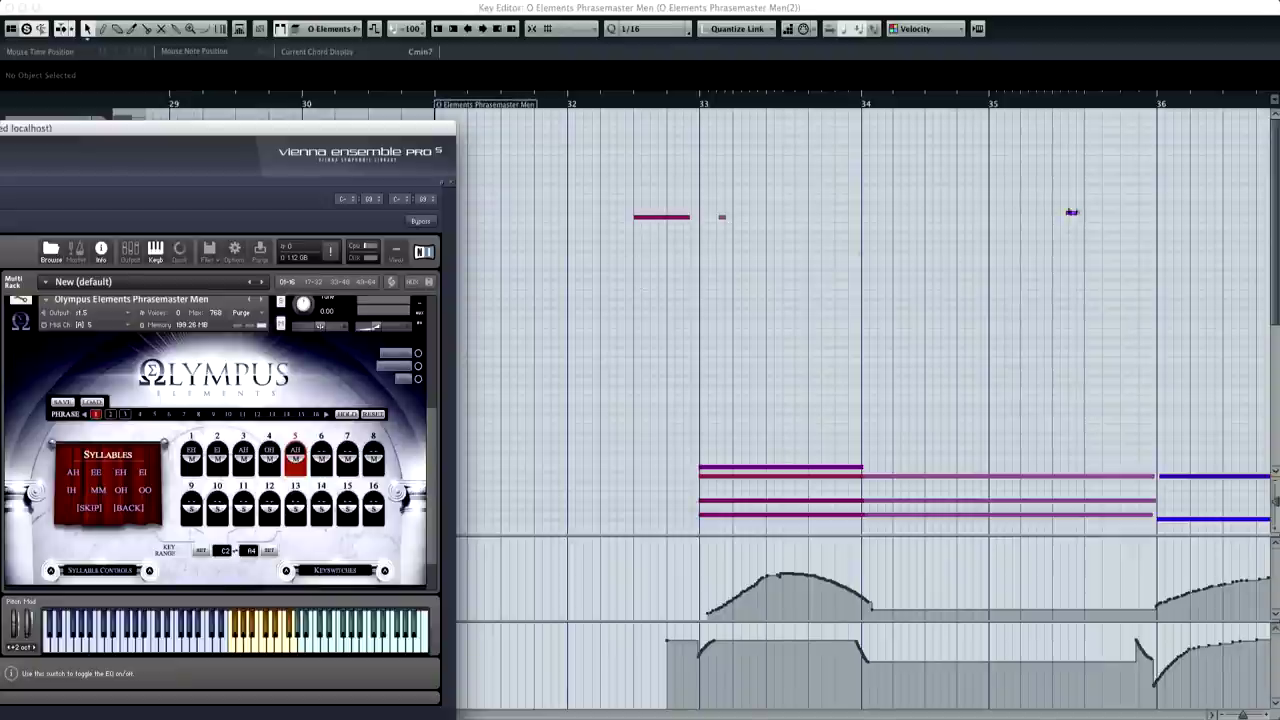
scroll(738, 217, right, 5)
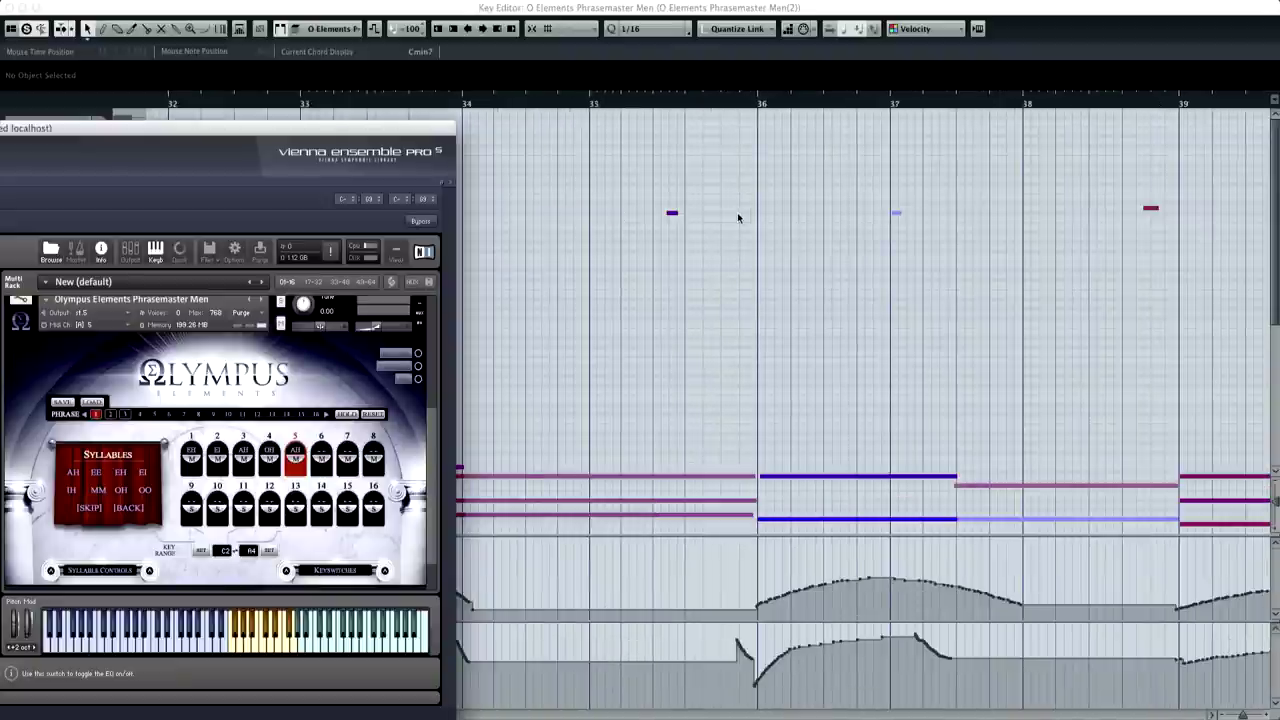
scroll(738, 217, left, 1)
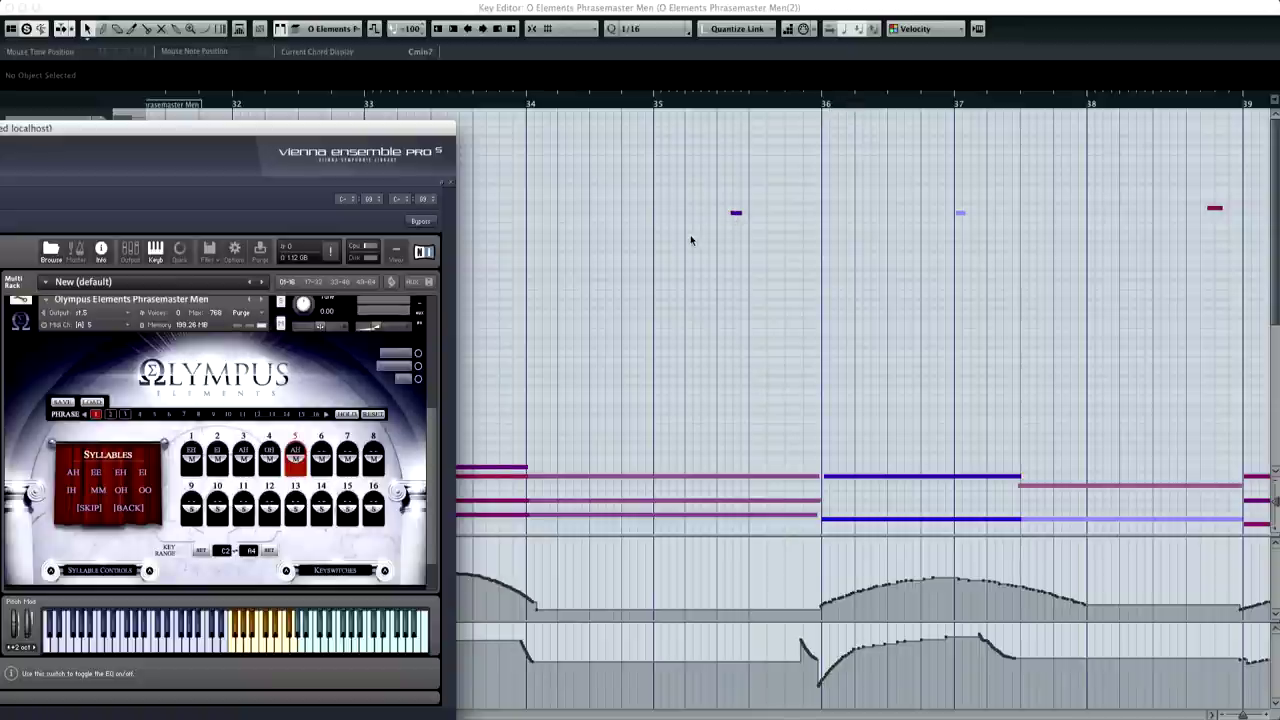
scroll(690, 240, left, 5)
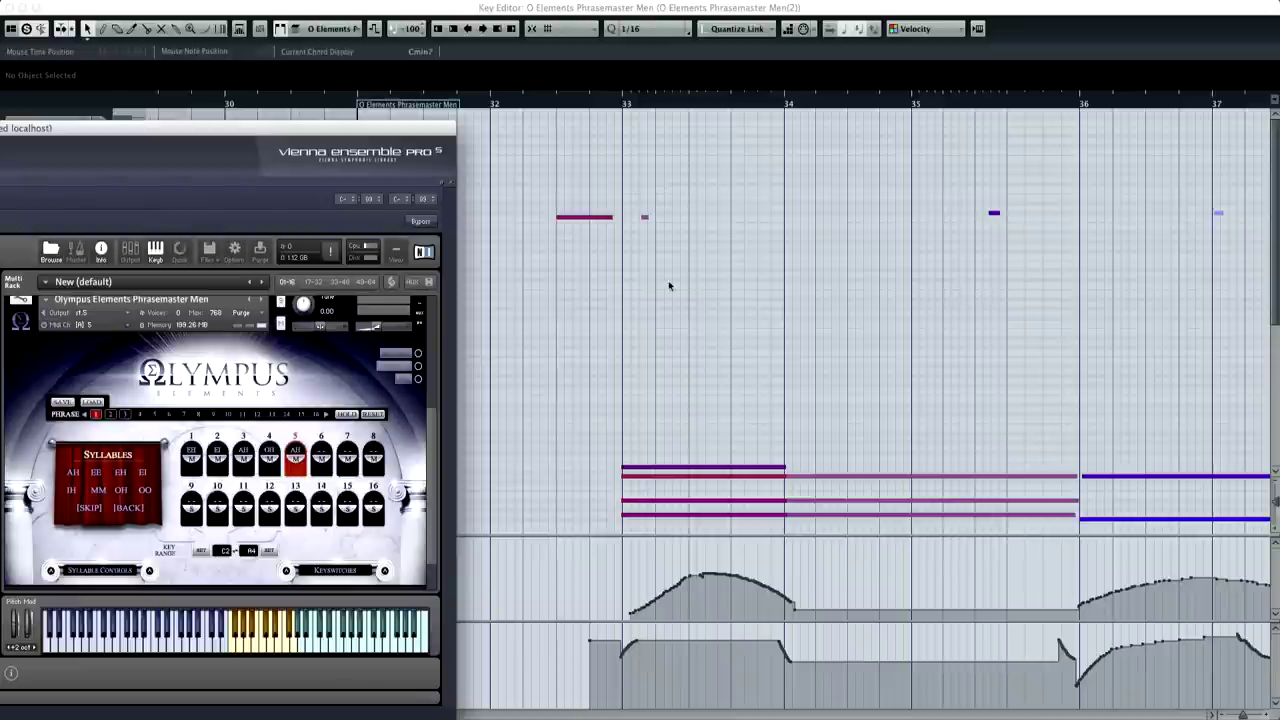
scroll(661, 279, down, 2)
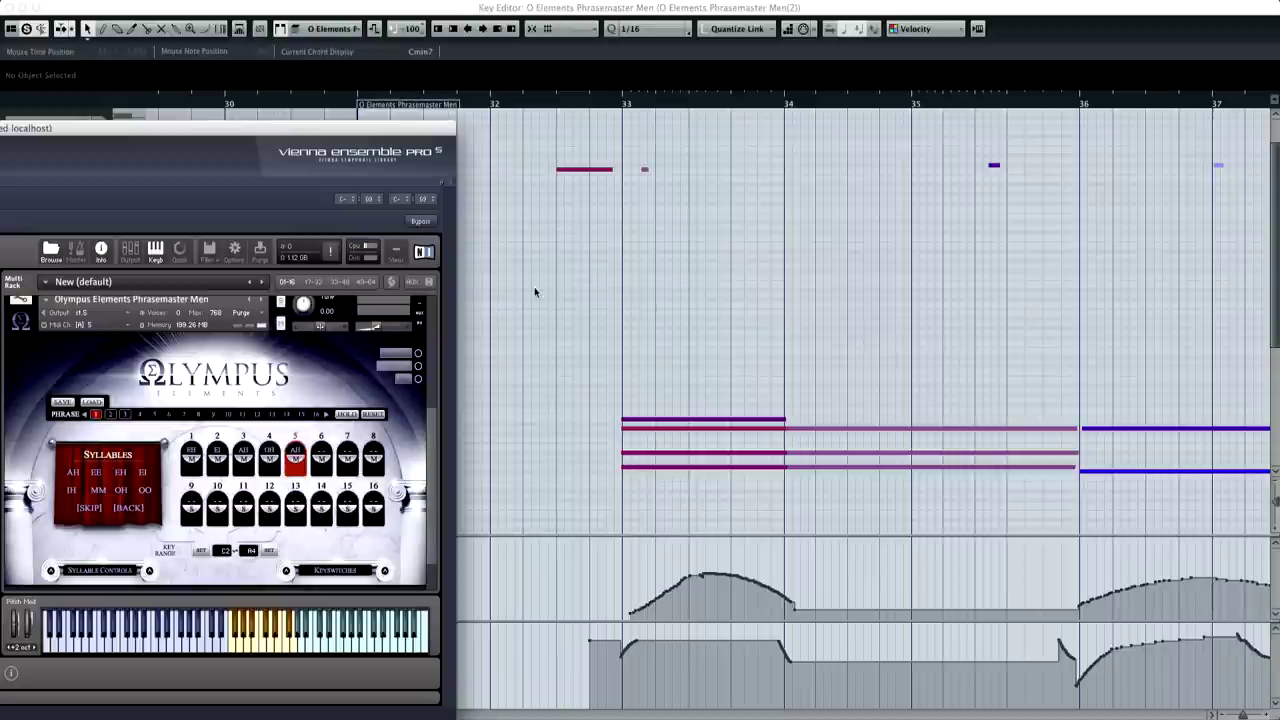
- Play the Phrasemaster Men marcato phrase through bar 47
key(space)
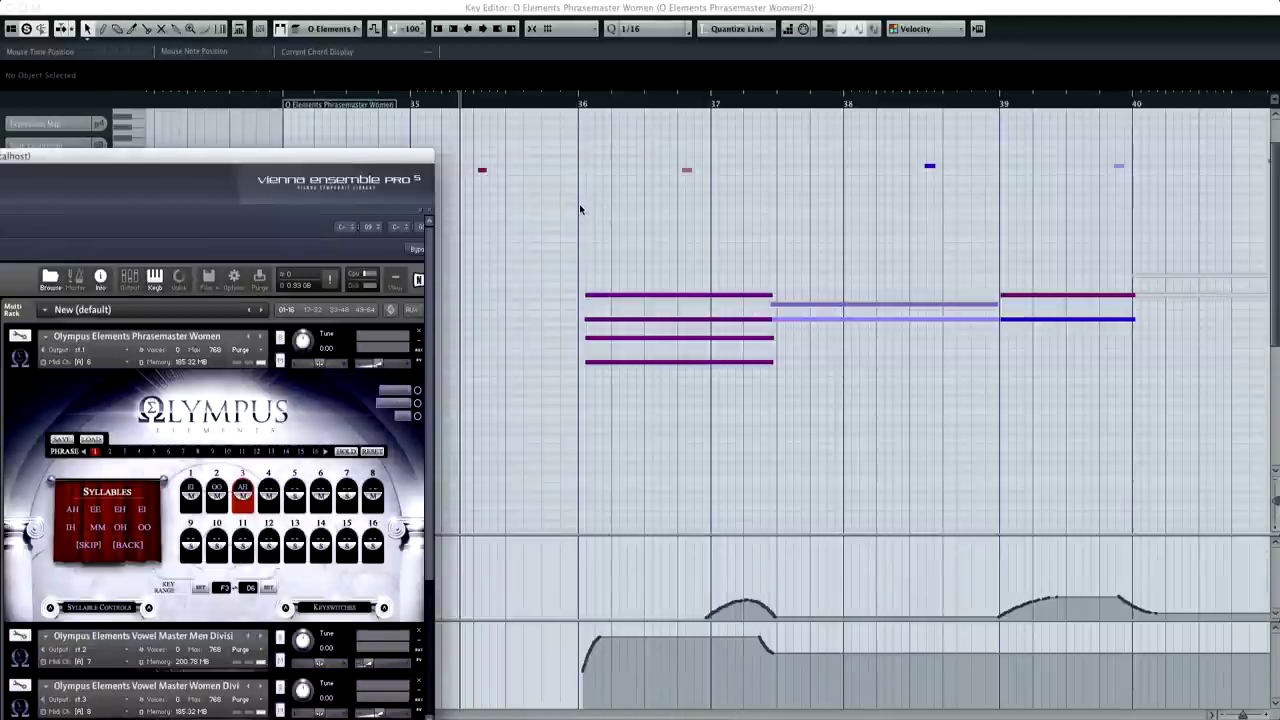
- Set the Olympus women's Phrasemaster patch to phrase 1
scroll(580, 209, right, 5)
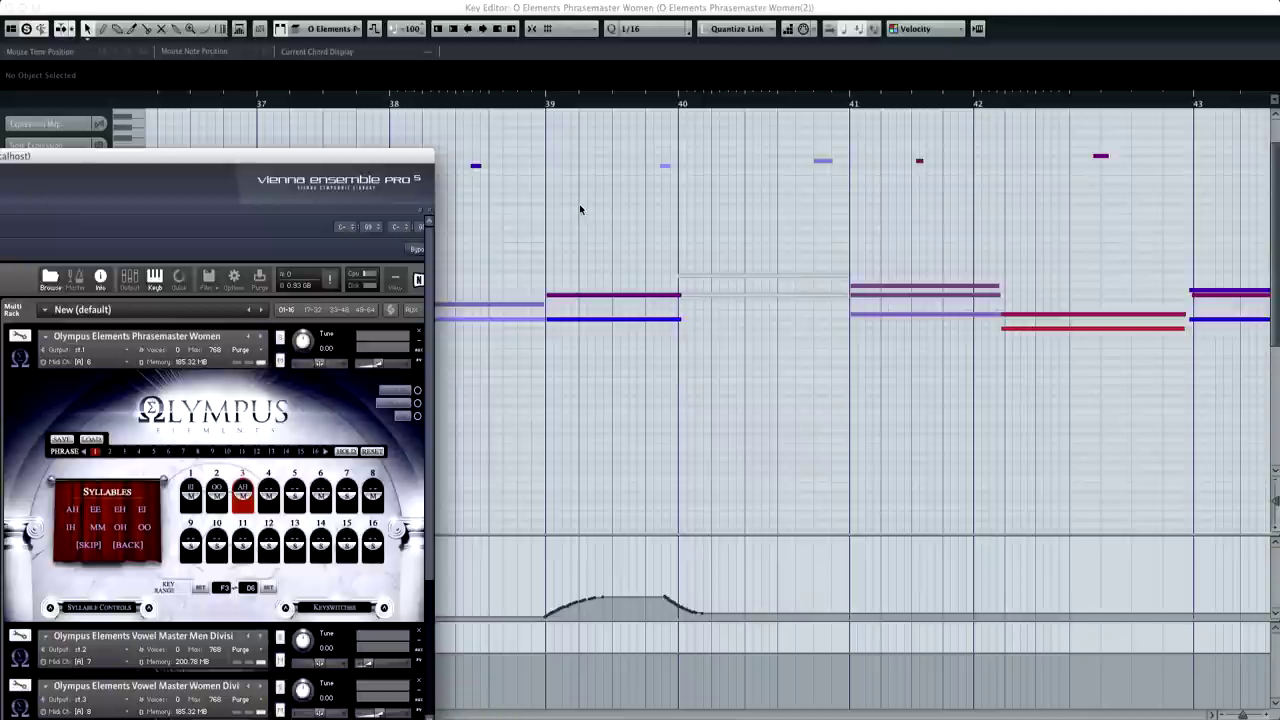
scroll(591, 208, right, 10)
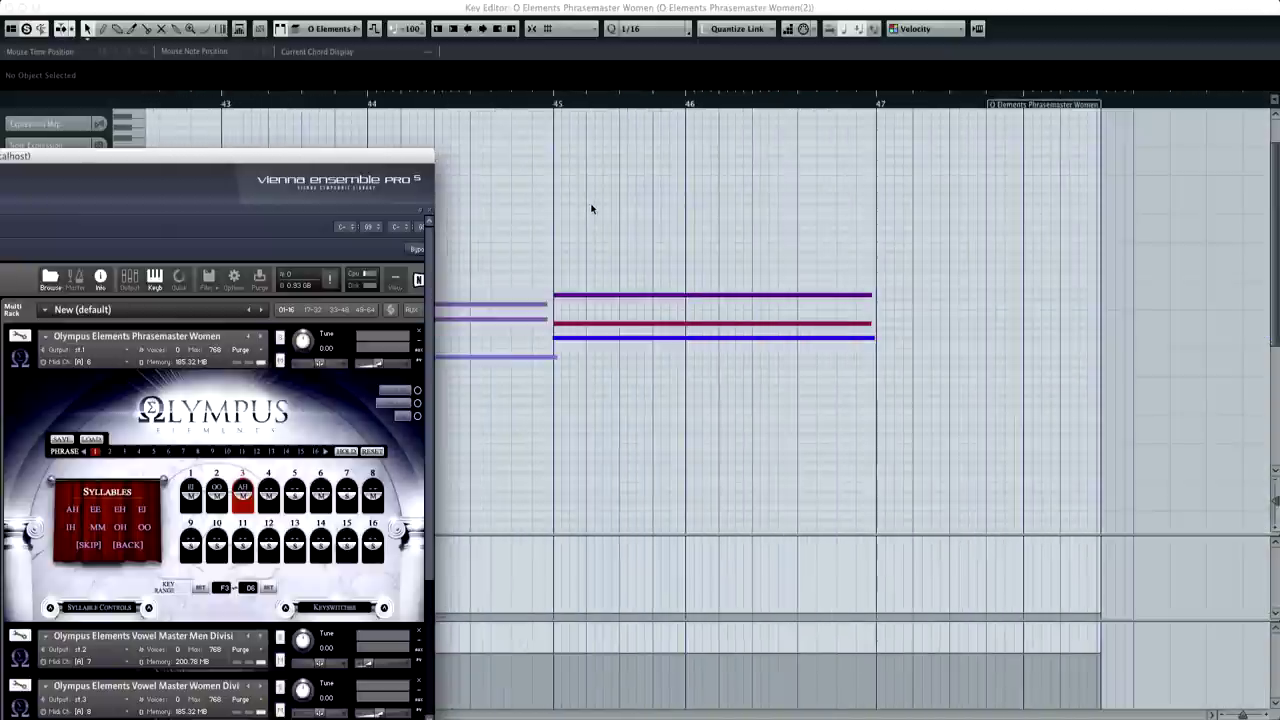
scroll(591, 208, left, 12)
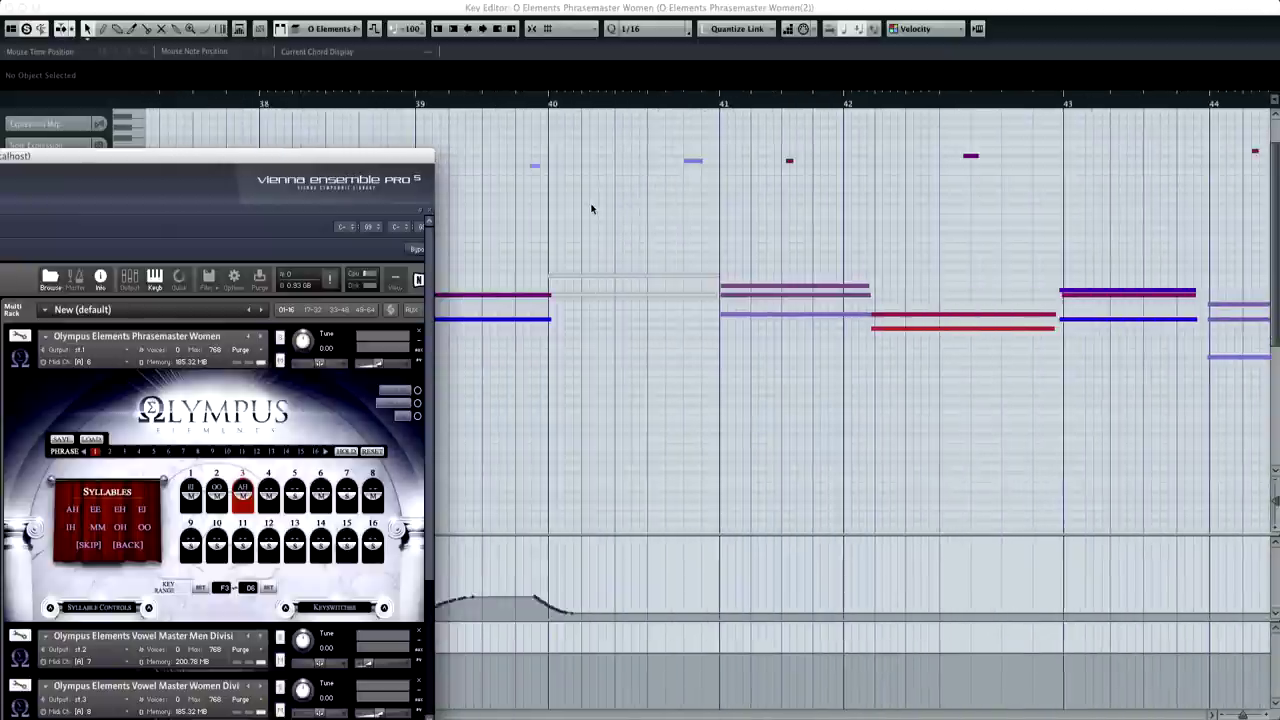
scroll(591, 208, left, 2)
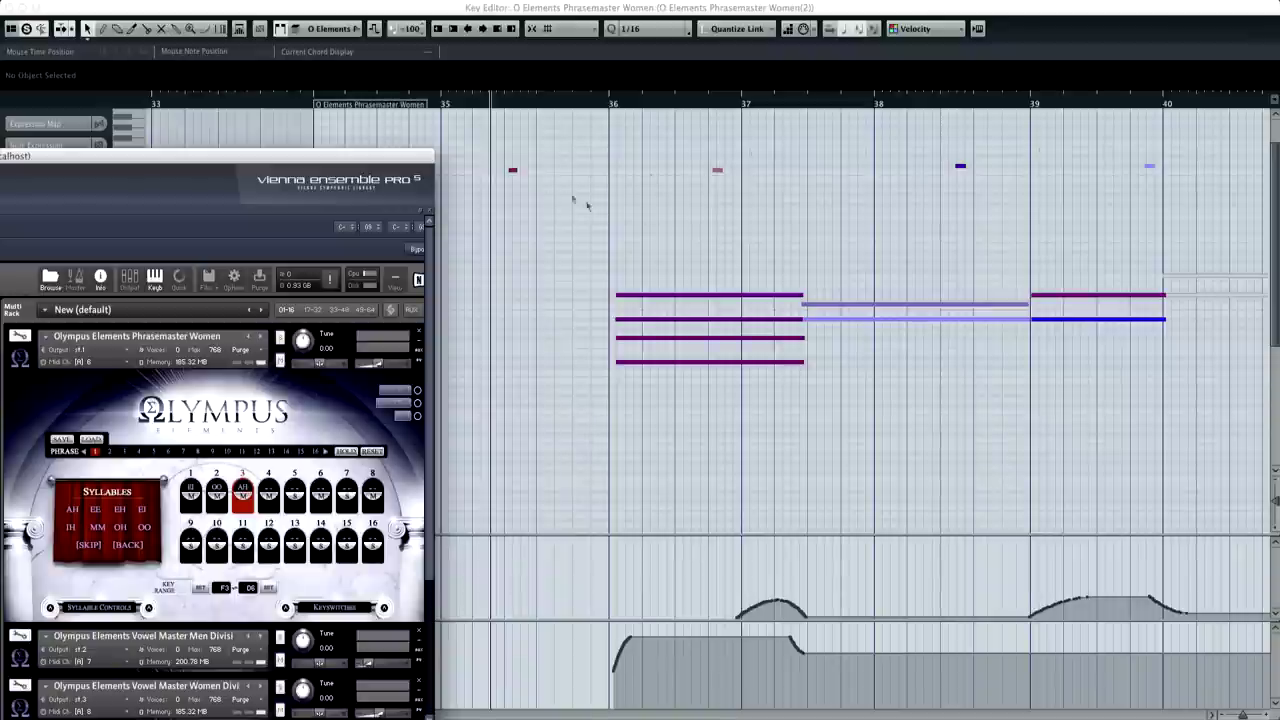
scroll(566, 193, down, 4)
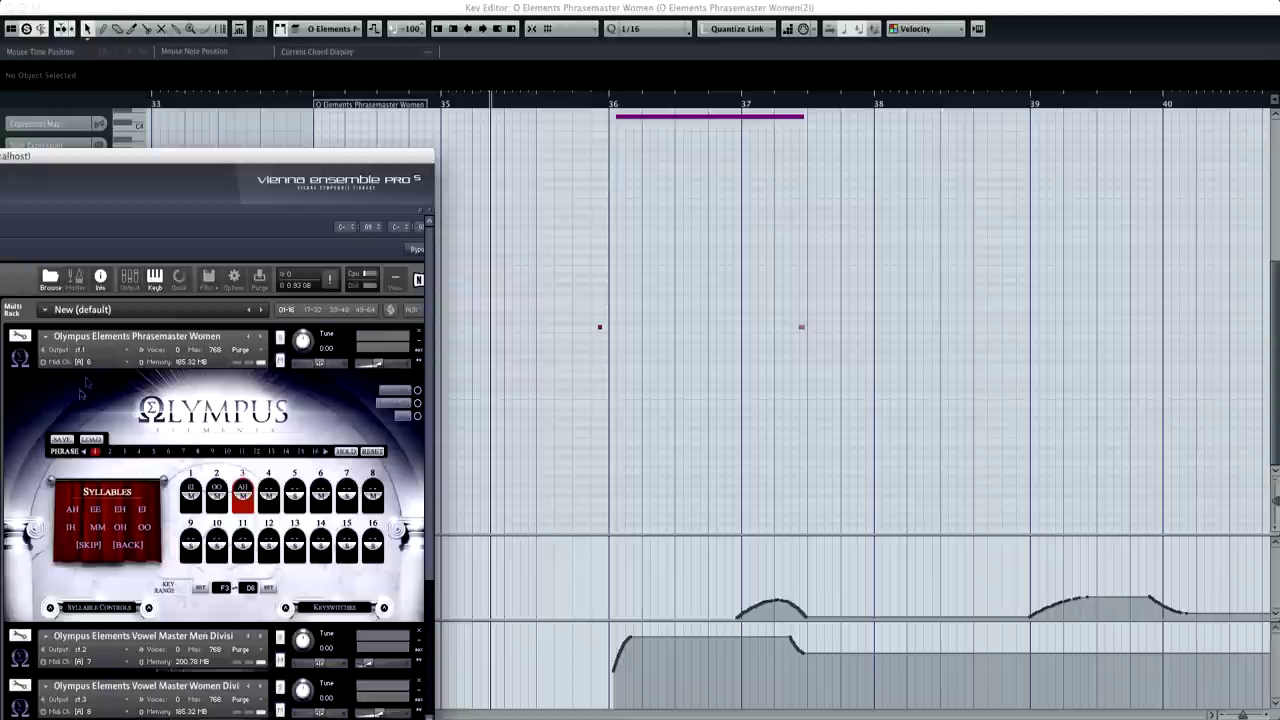
click(96, 453)
- Play back the Phrasemaster Women marcato phrase
scroll(567, 419, up, 3)
scroll(567, 419, up, 2)
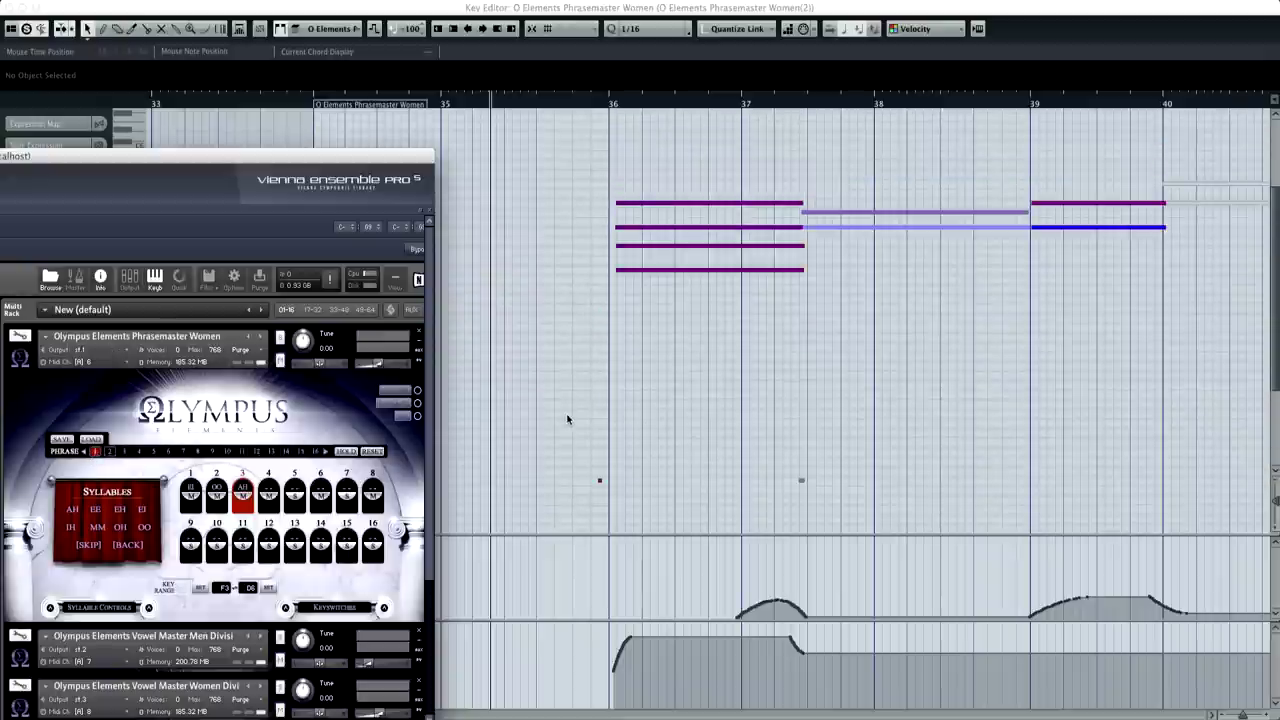
scroll(567, 419, up, 4)
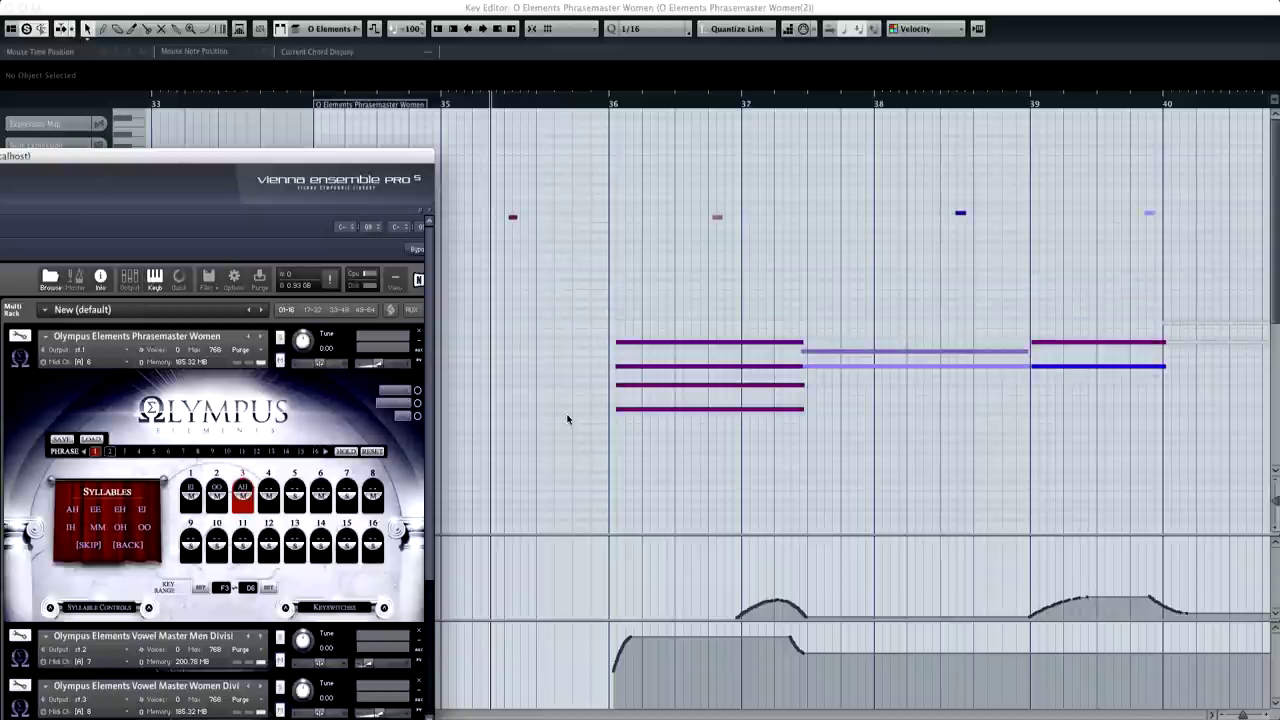
scroll(567, 419, down, 3)
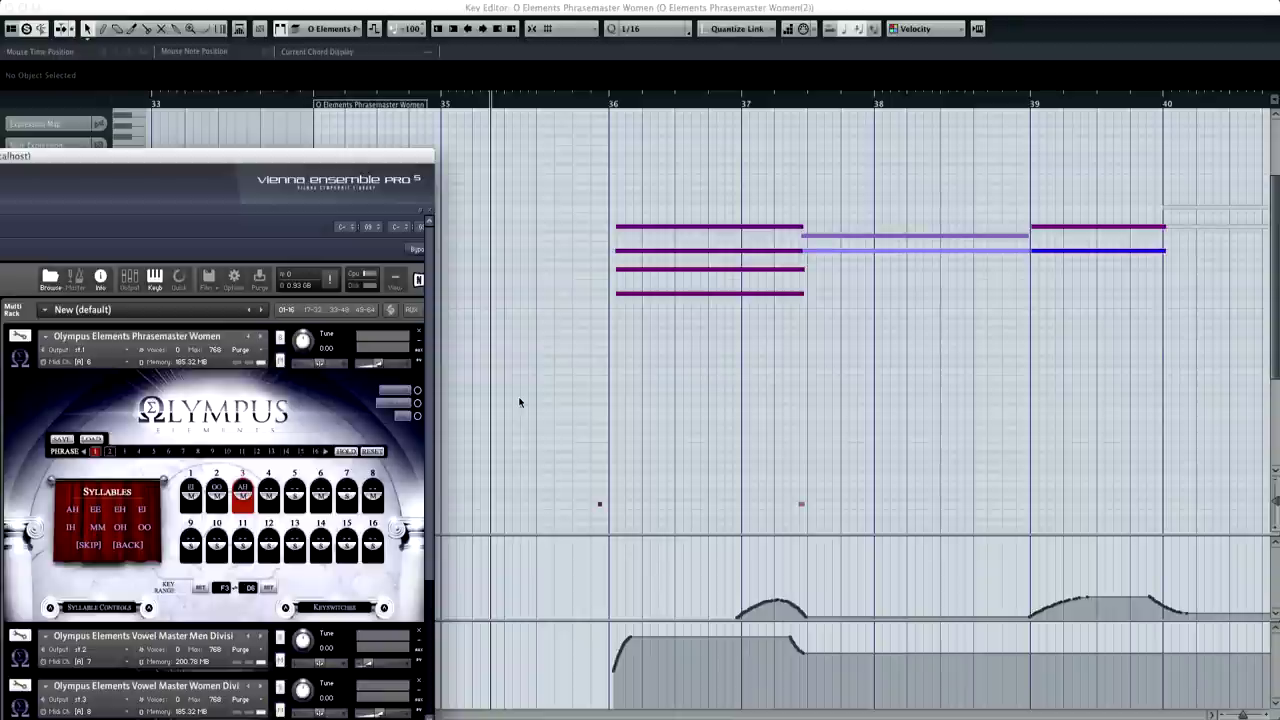
key(space)
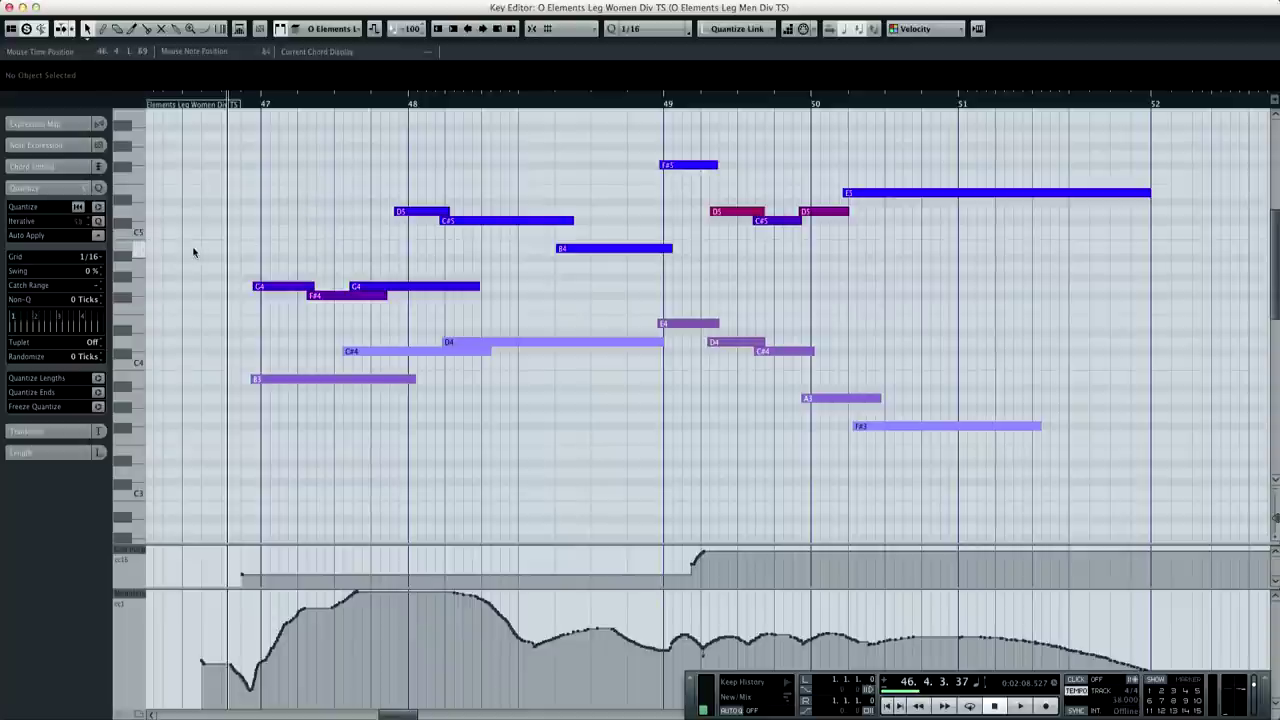
- Play the women's and men's legato divisi lines starting at bar 46
key(space)
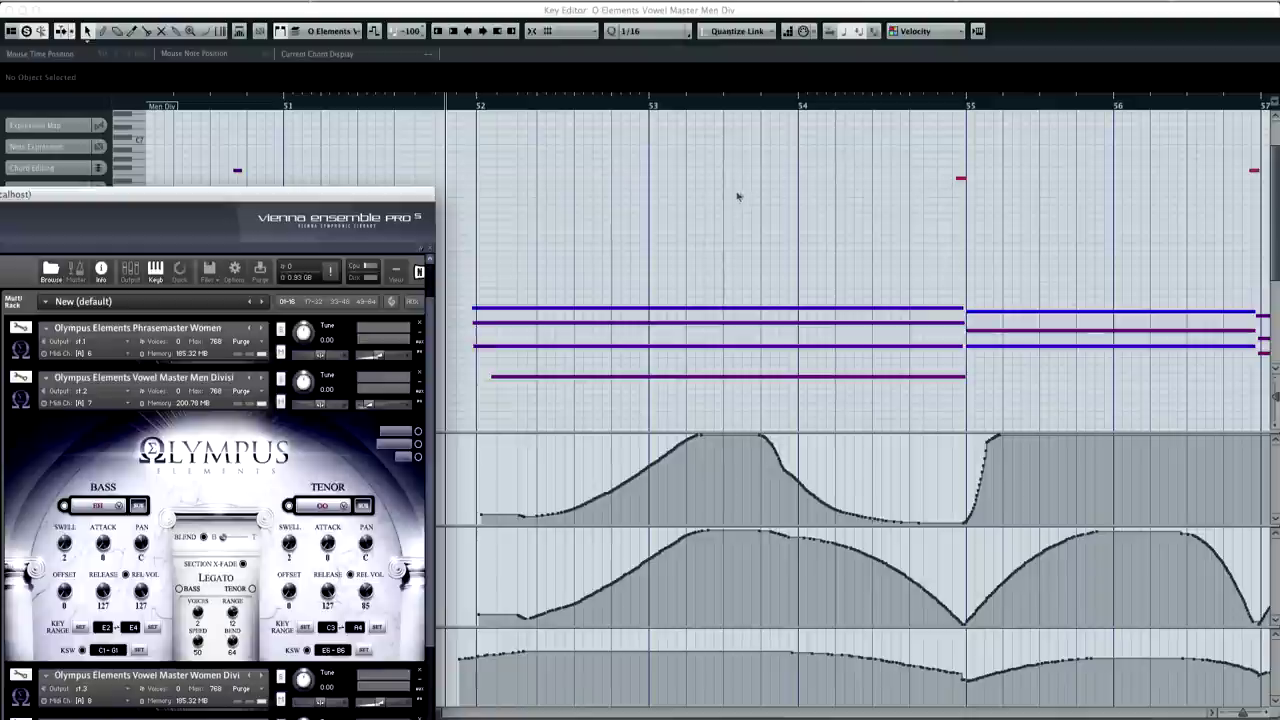
- Play back the Vowel Master Men Div chords changing at bar 55
scroll(742, 219, right, 5)
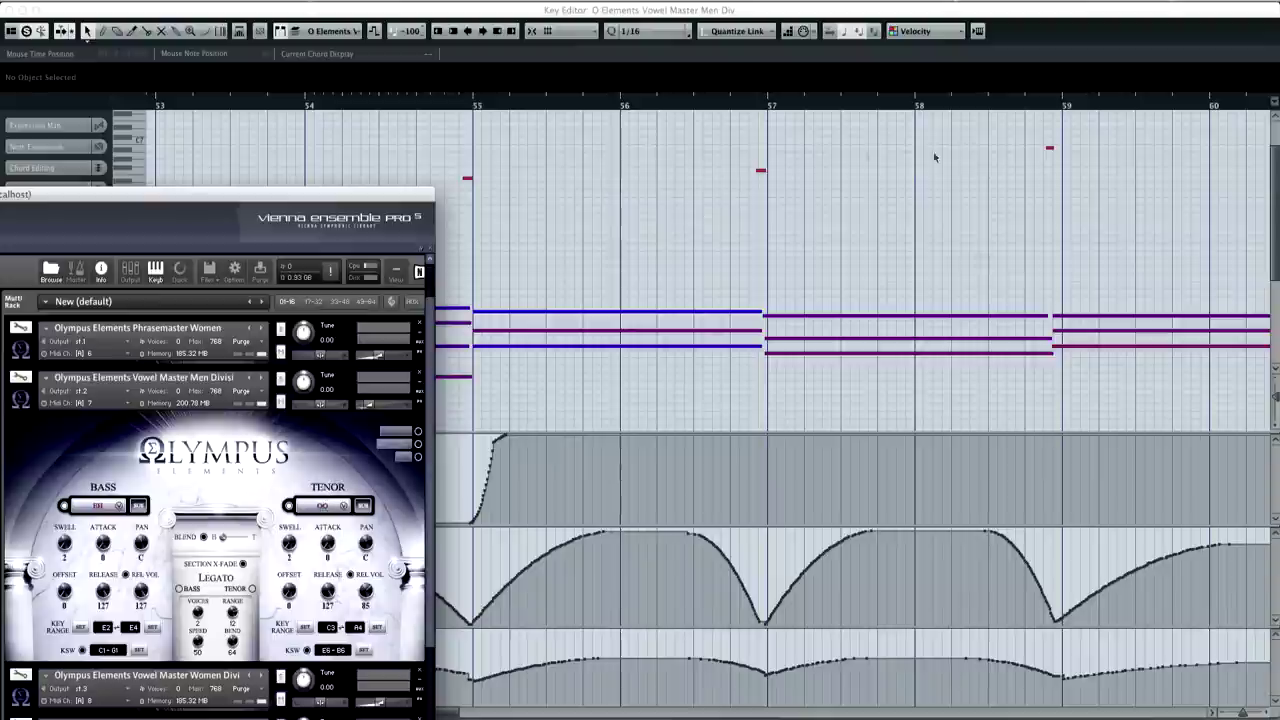
scroll(805, 236, left, 5)
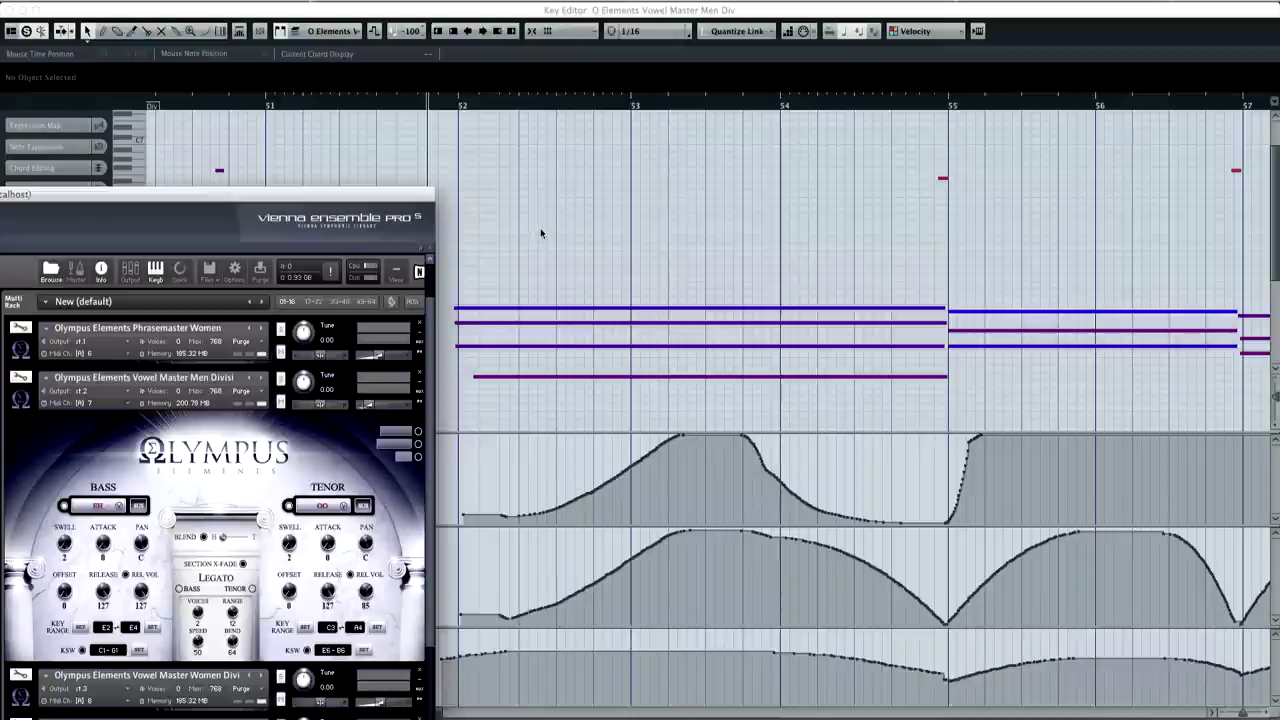
scroll(541, 231, up, 1)
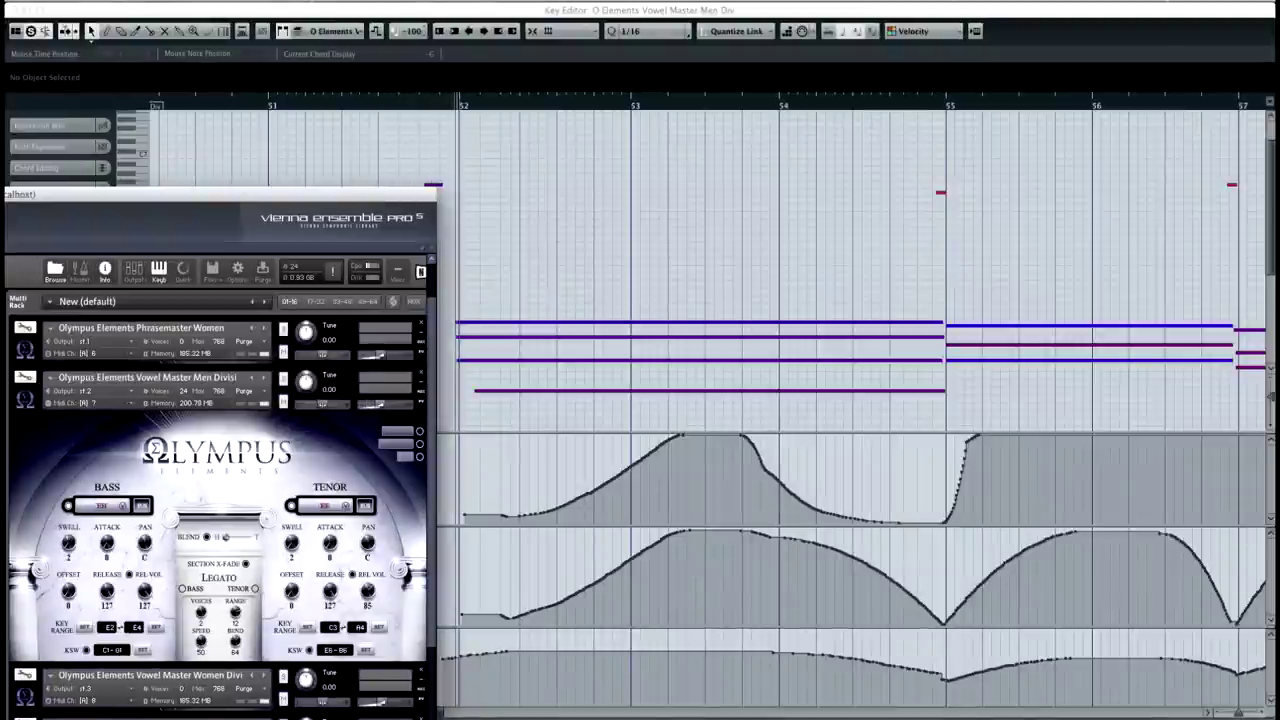
key(space)
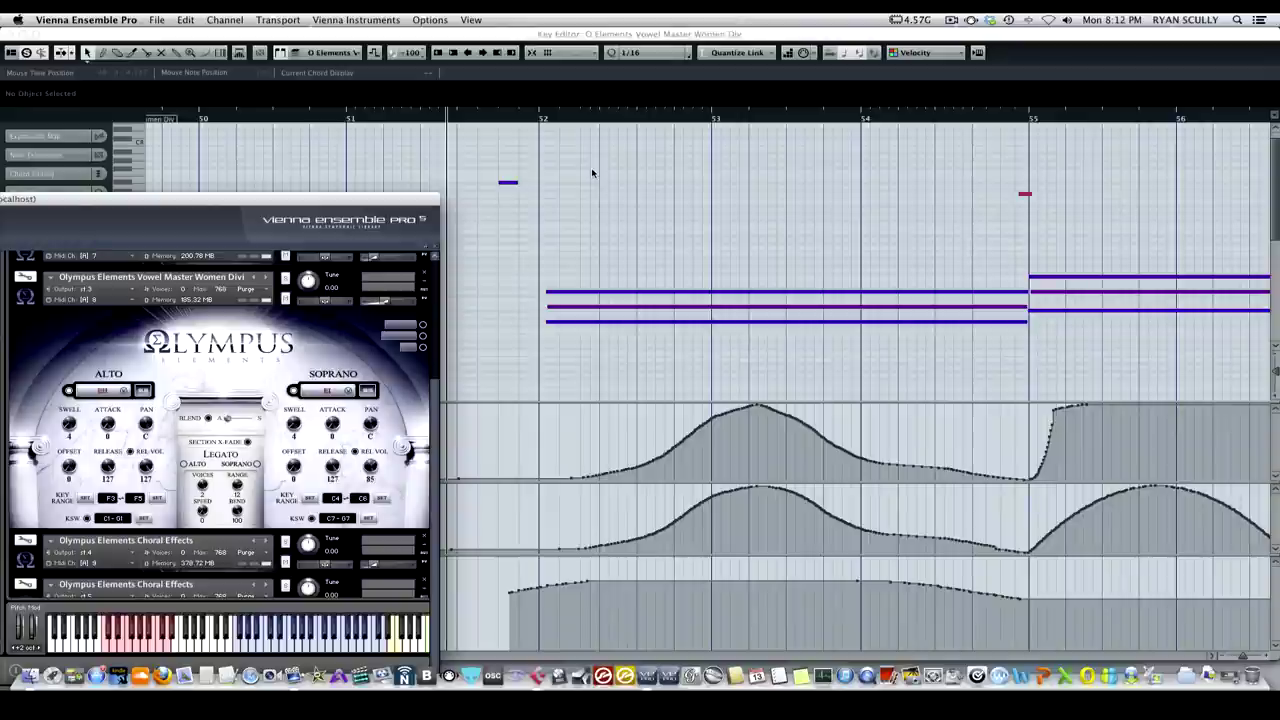
- Play the Vowel Master Women Div chords from bar 52 past the phrase end
key(space)
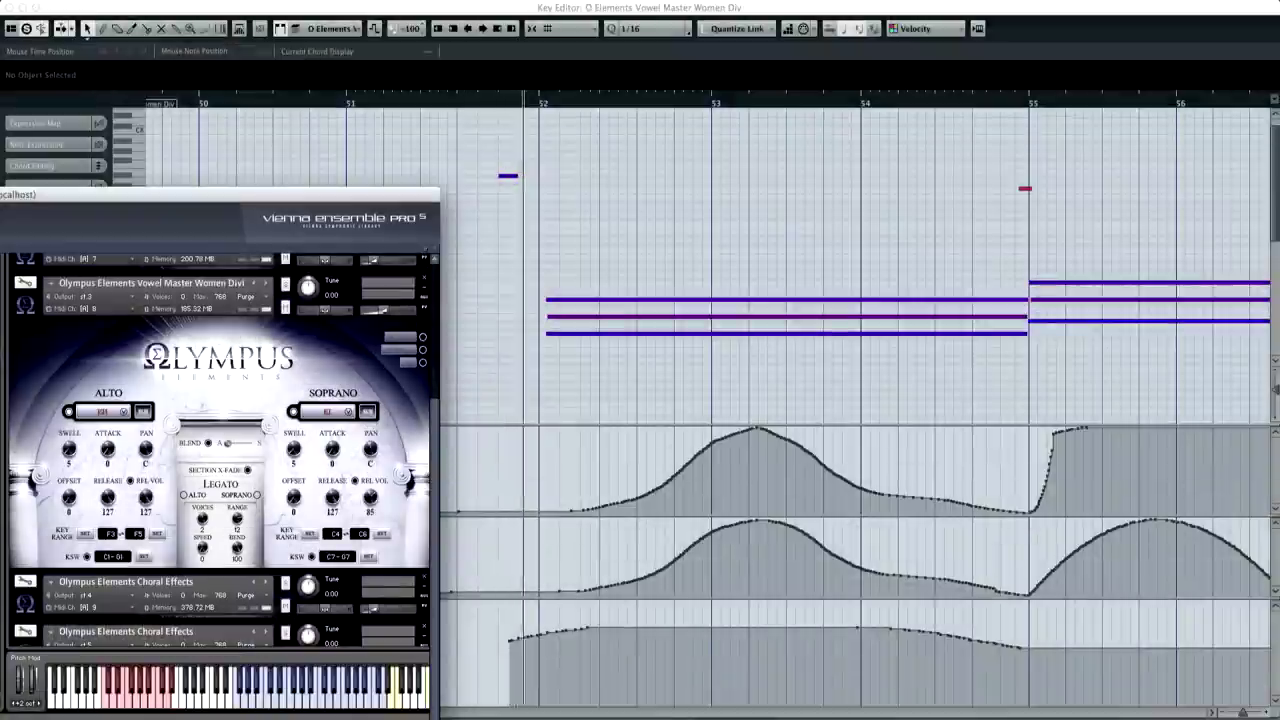